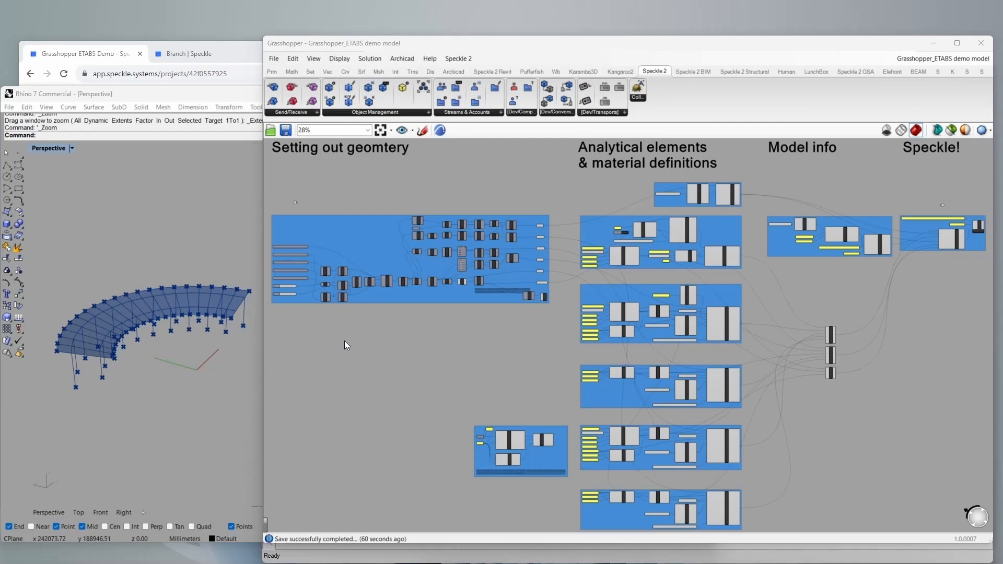
# Examine the curved roof structure and its columns from several angles in the Rhino perspective view
pyautogui.moveTo(182, 363); pyautogui.dragTo(79, 359, button='right')
pyautogui.scroll(4, 121, 364)
pyautogui.scroll(2, 133, 355)
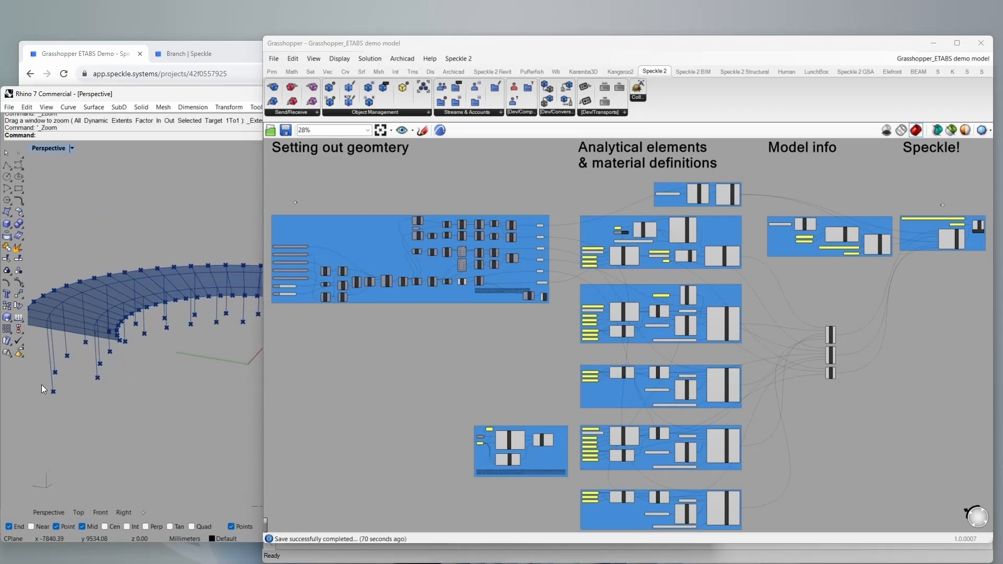
pyautogui.moveTo(177, 262); pyautogui.dragTo(341, 253, button='right')
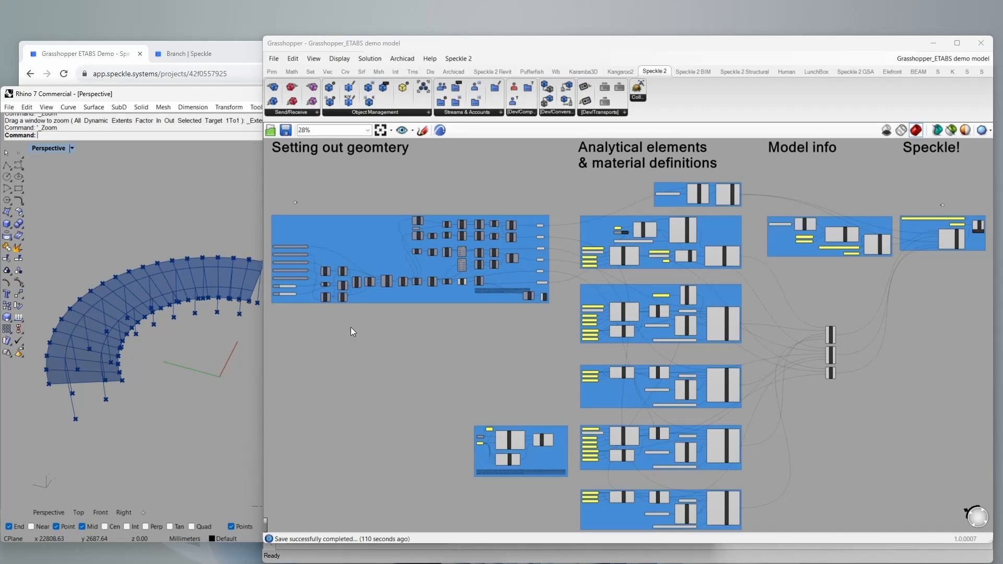
# Vary the Count scroller in the setting-out geometry group to test how the parametric structure responds
pyautogui.scroll(5, 313, 314)
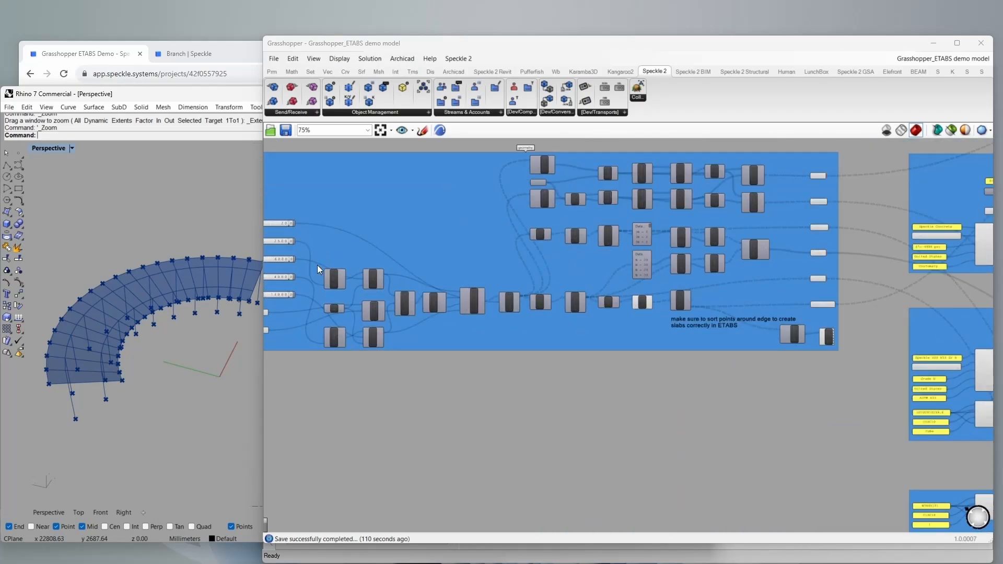
pyautogui.scroll(-1, 378, 313)
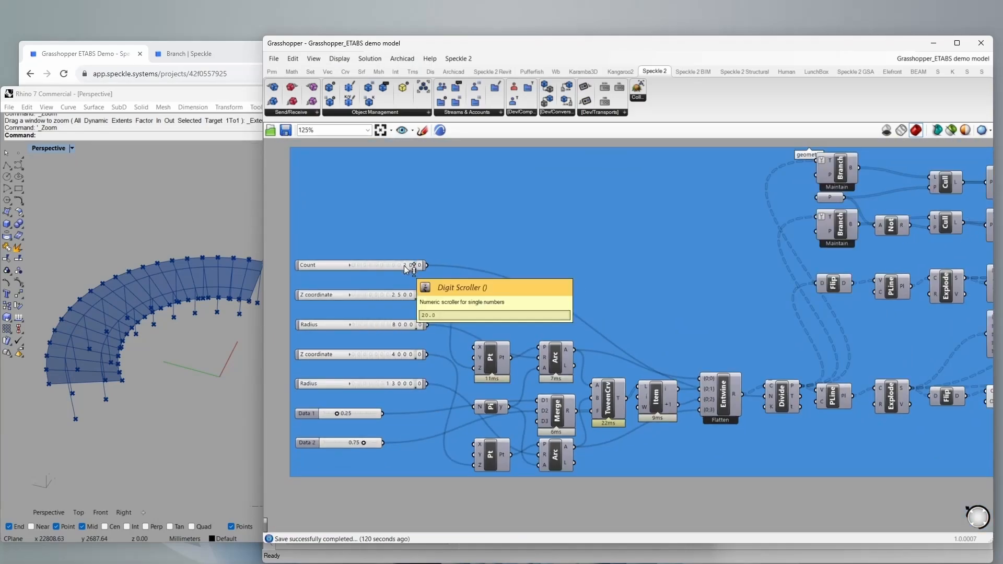
pyautogui.moveTo(403, 265); pyautogui.dragTo(392, 297)
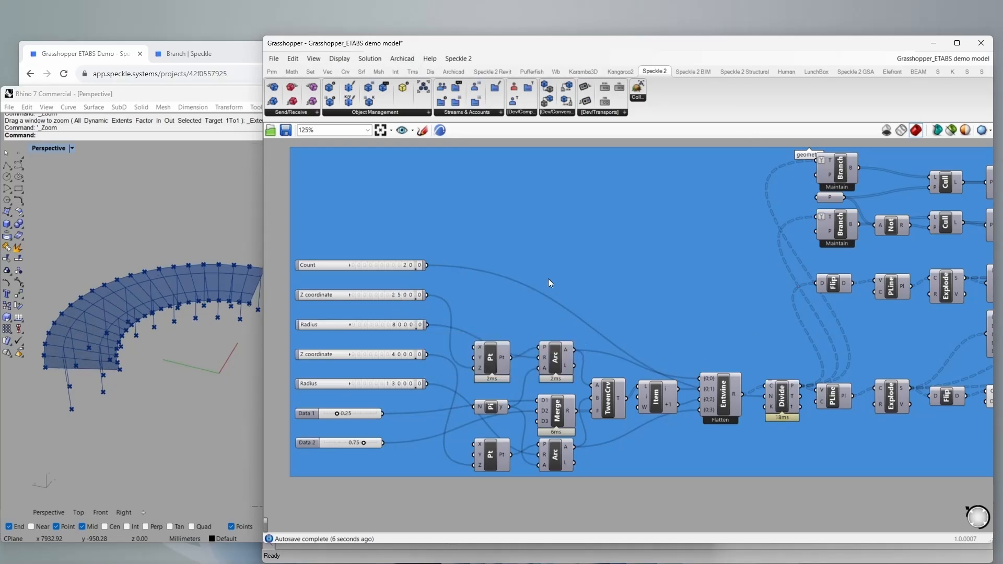
# Highlight the nodes, columns, members, edge, beams and panels points outputs one by one to identify their geometry in Rhino
pyautogui.scroll(-1, 422, 397)
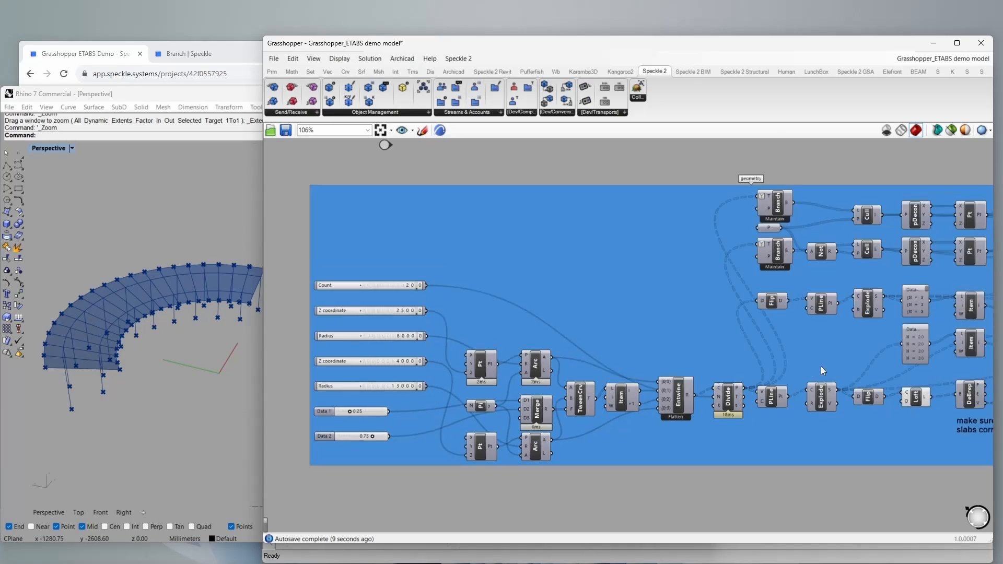
pyautogui.moveTo(820, 367); pyautogui.dragTo(548, 363, button='right')
pyautogui.scroll(1, 757, 346)
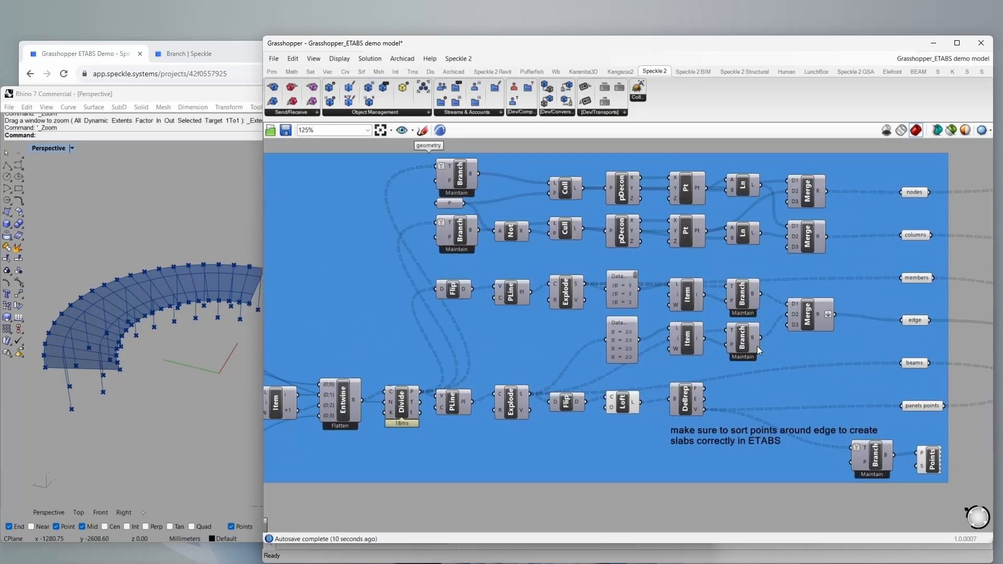
pyautogui.click(916, 193)
pyautogui.click(914, 235)
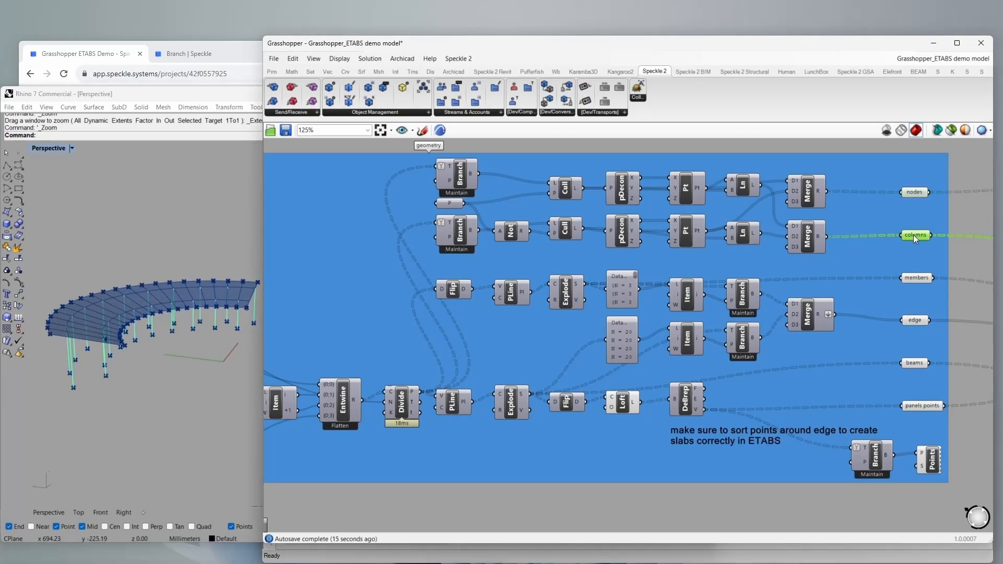
pyautogui.click(917, 278)
pyautogui.click(915, 319)
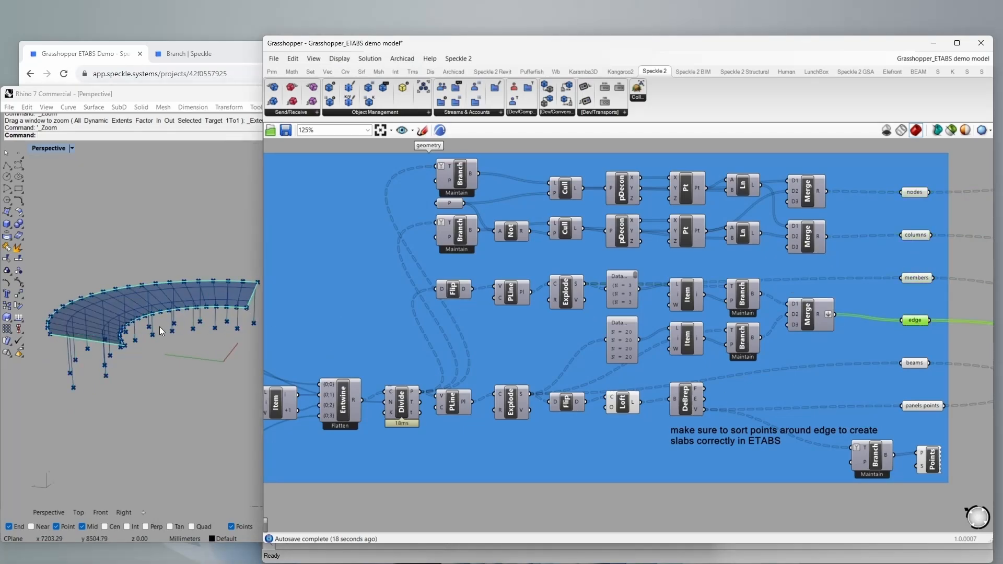
pyautogui.click(913, 363)
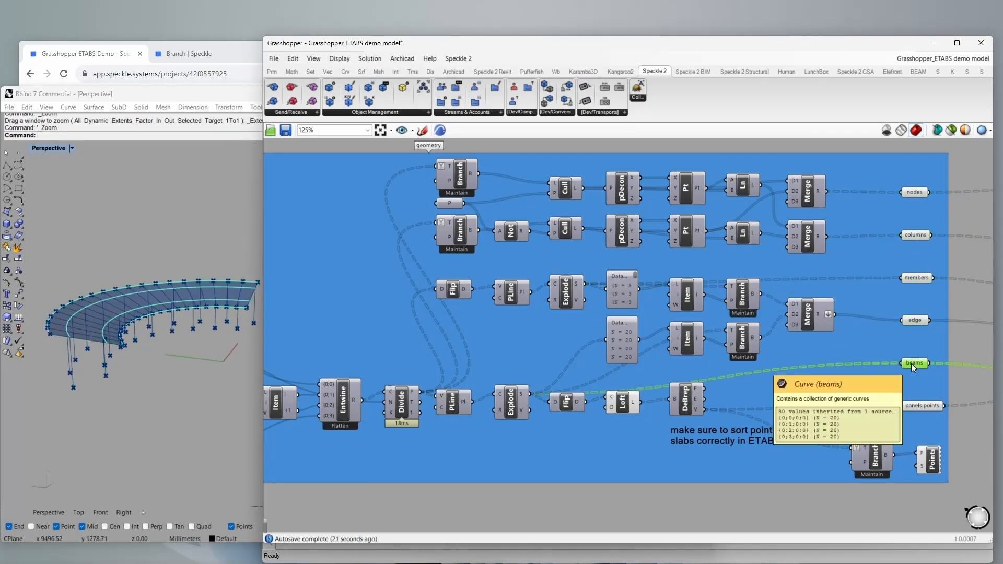
pyautogui.click(921, 406)
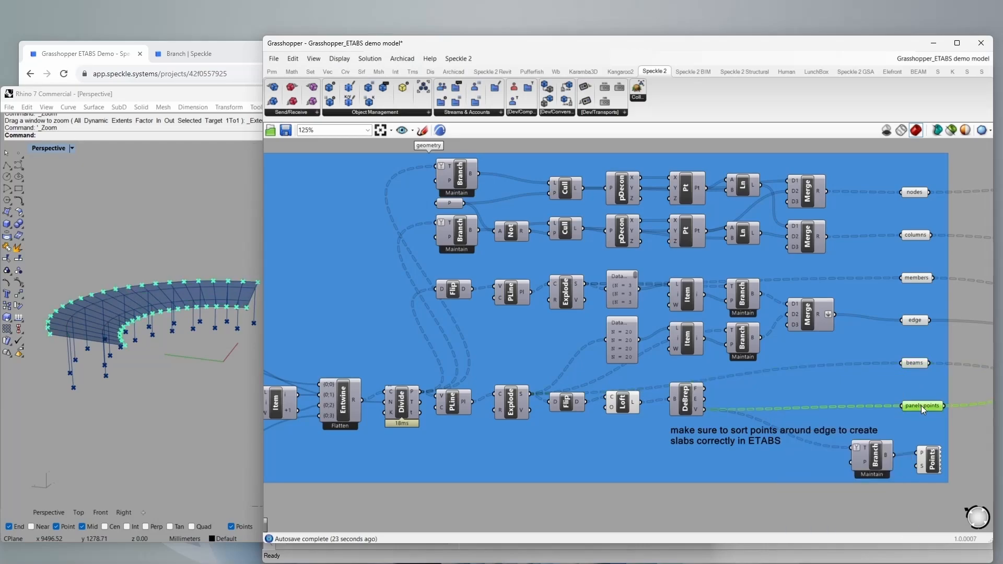
# Highlight the Loft surface and compare it with the panels points output in the Rhino model
pyautogui.moveTo(126, 319); pyautogui.dragTo(107, 369, button='right')
pyautogui.click(622, 403)
pyautogui.moveTo(132, 329)
pyautogui.mouseDown(button='right')
pyautogui.moveTo(113, 295)
pyautogui.moveTo(94, 322)
pyautogui.moveTo(113, 326)
pyautogui.mouseUp(button='right')
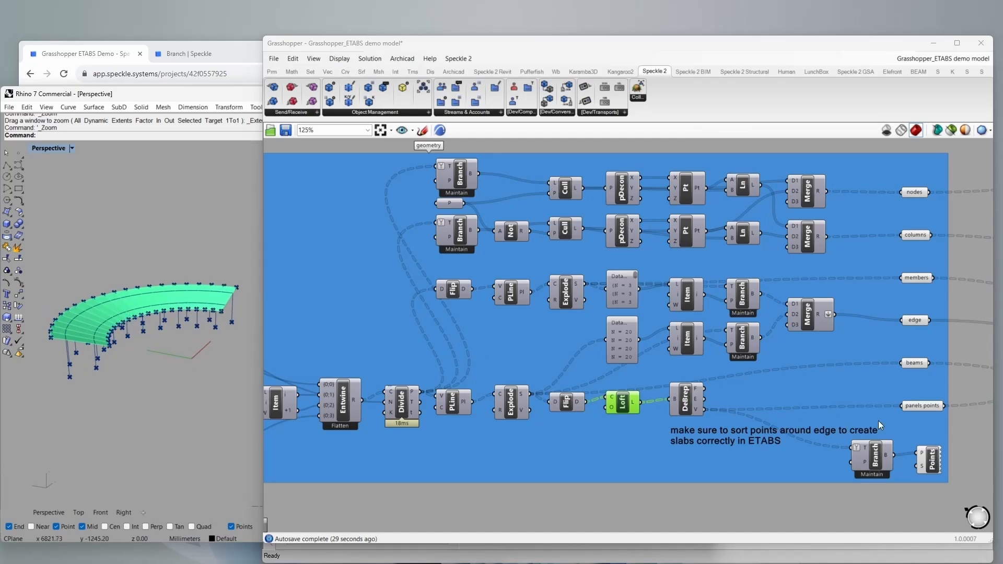
pyautogui.click(930, 405)
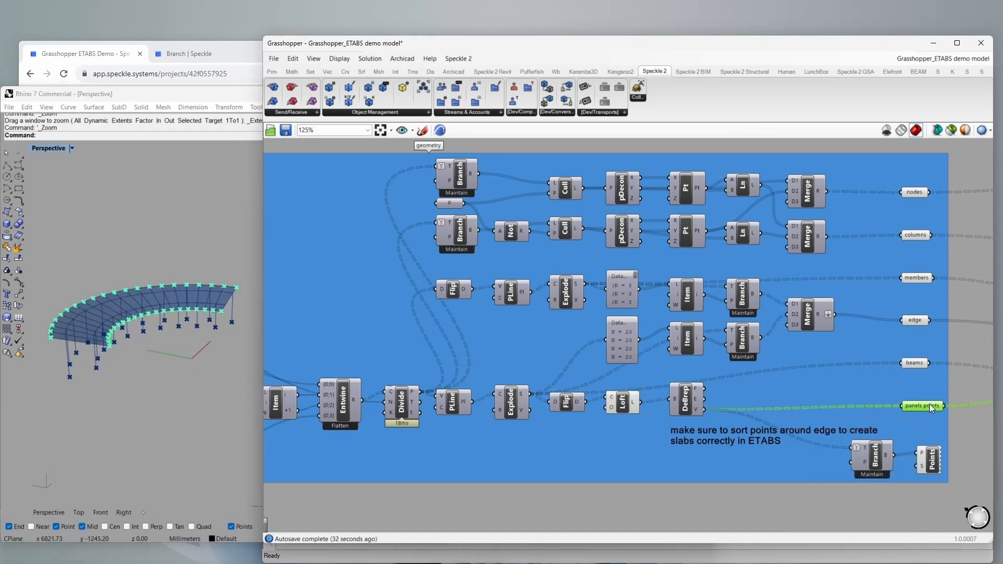
pyautogui.moveTo(227, 297); pyautogui.dragTo(205, 322, button='right')
# Clear the selection and inspect the numbered corner points of the end panel to check their order around the edge
pyautogui.click(450, 493)
pyautogui.scroll(7, 208, 297)
pyautogui.scroll(2, 208, 274)
pyautogui.scroll(-2, 132, 290)
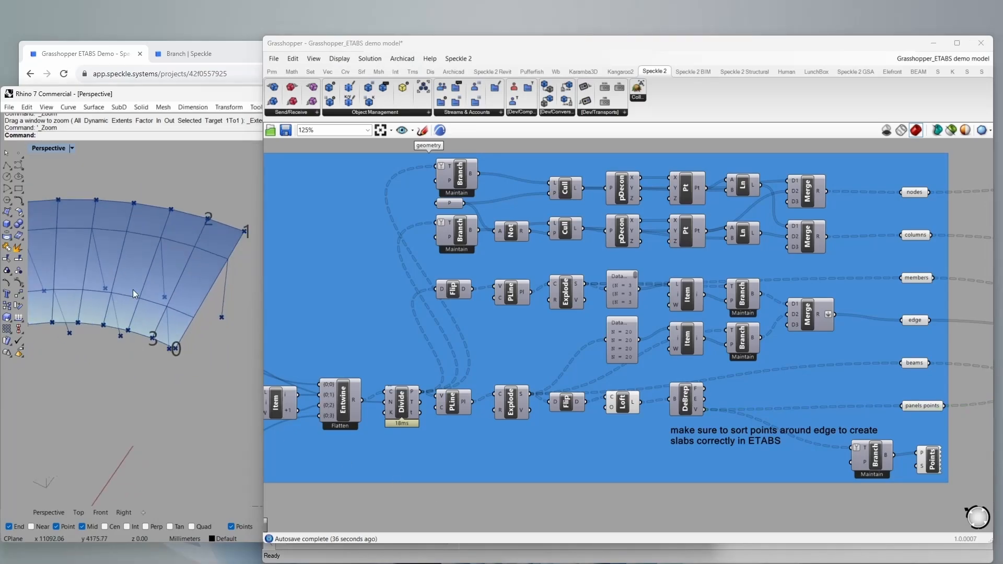
pyautogui.scroll(3, 245, 241)
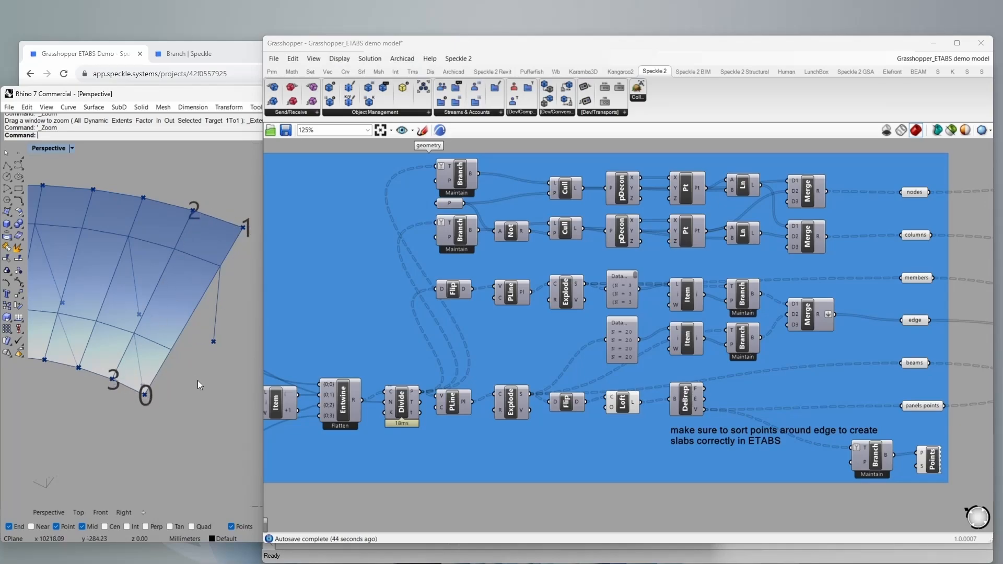
pyautogui.scroll(-3, 211, 332)
pyautogui.moveTo(211, 331); pyautogui.dragTo(157, 384, button='right')
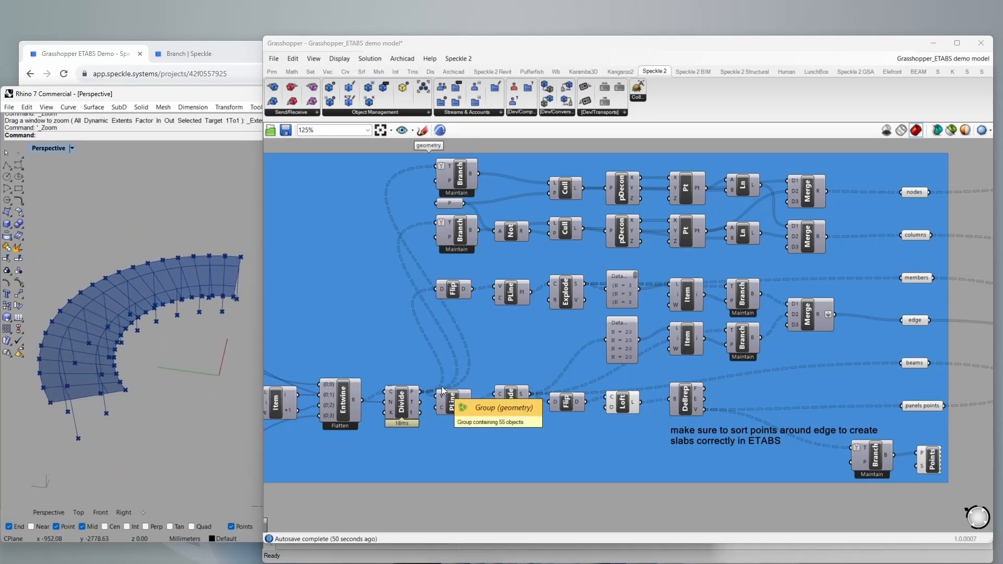
# Select all six geometry output parameters together, trace their wires to the analytical element groups, and clear the selection
pyautogui.scroll(-3, 600, 331)
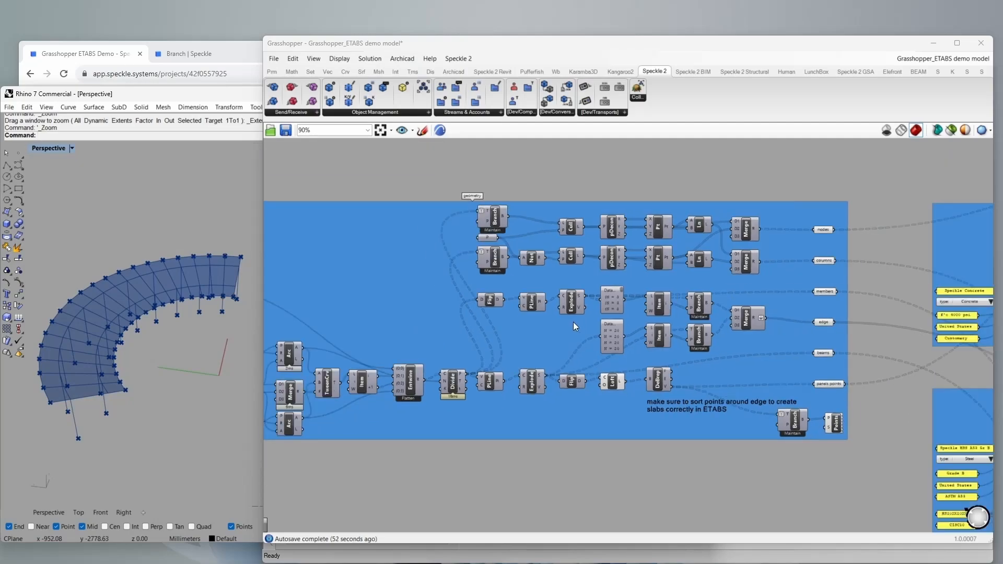
pyautogui.moveTo(794, 272); pyautogui.dragTo(616, 266, button='right')
pyautogui.moveTo(614, 178); pyautogui.dragTo(689, 409)
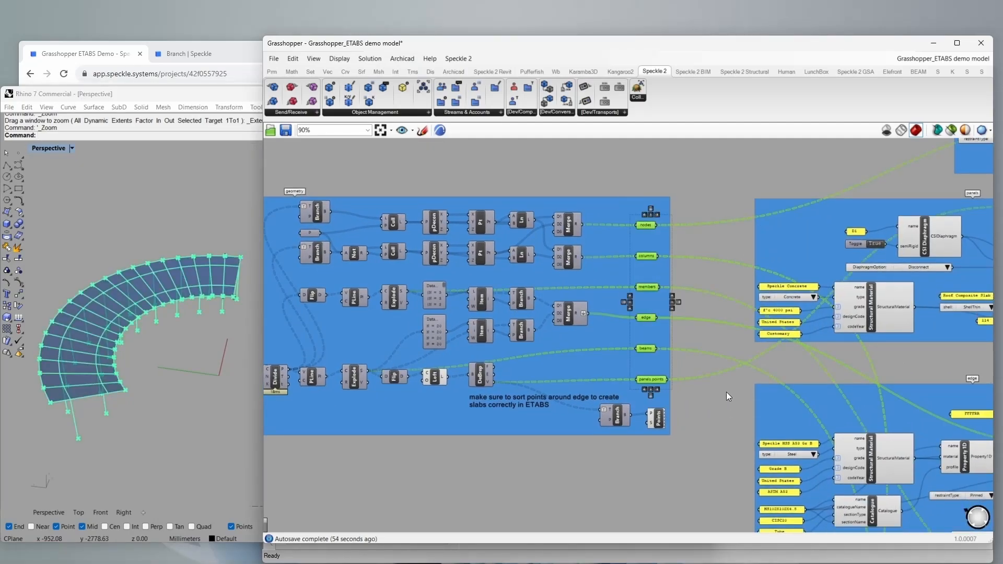
pyautogui.moveTo(717, 391); pyautogui.dragTo(410, 406, button='right')
pyautogui.click(405, 189)
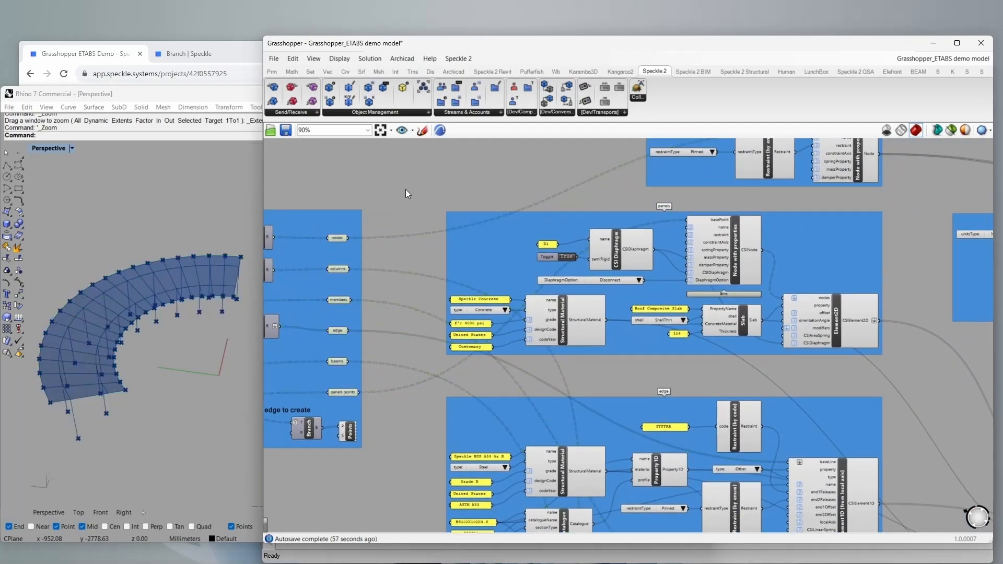
pyautogui.moveTo(405, 189); pyautogui.dragTo(430, 239, button='right')
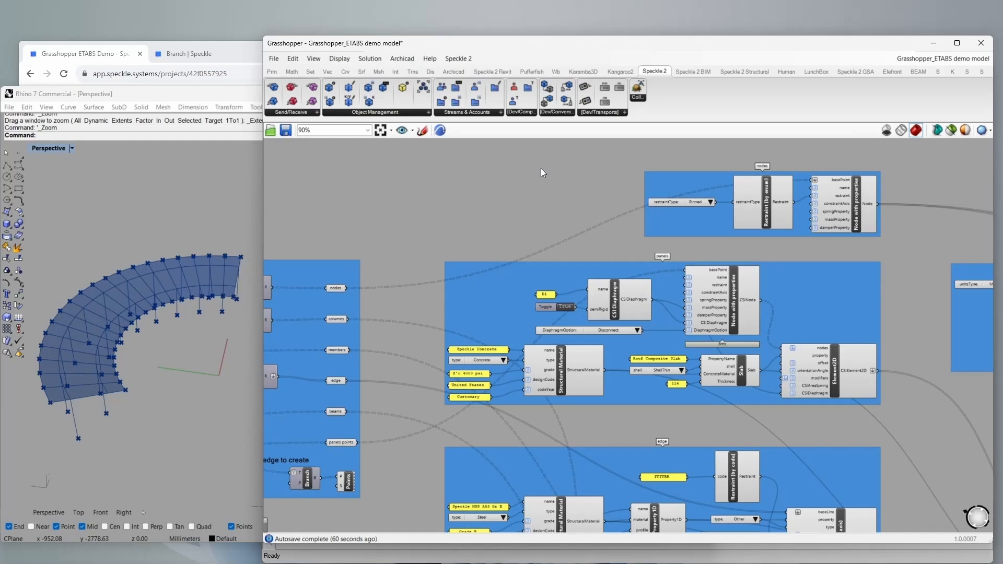
# Review which Speckle component sets are set to show or hide, including CSI, Structural and Advance Steel, and close the list
pyautogui.click(460, 58)
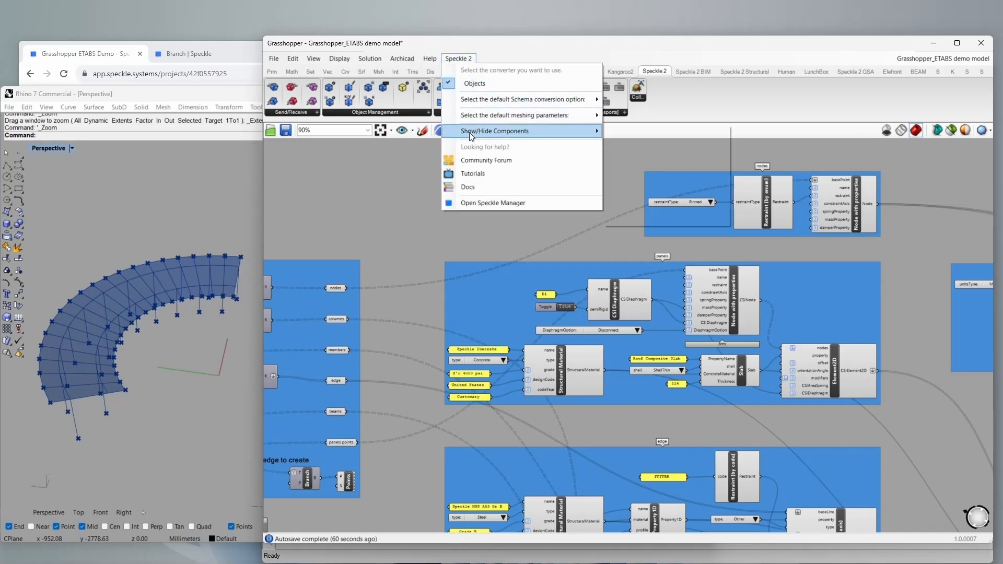
pyautogui.moveTo(467, 133)
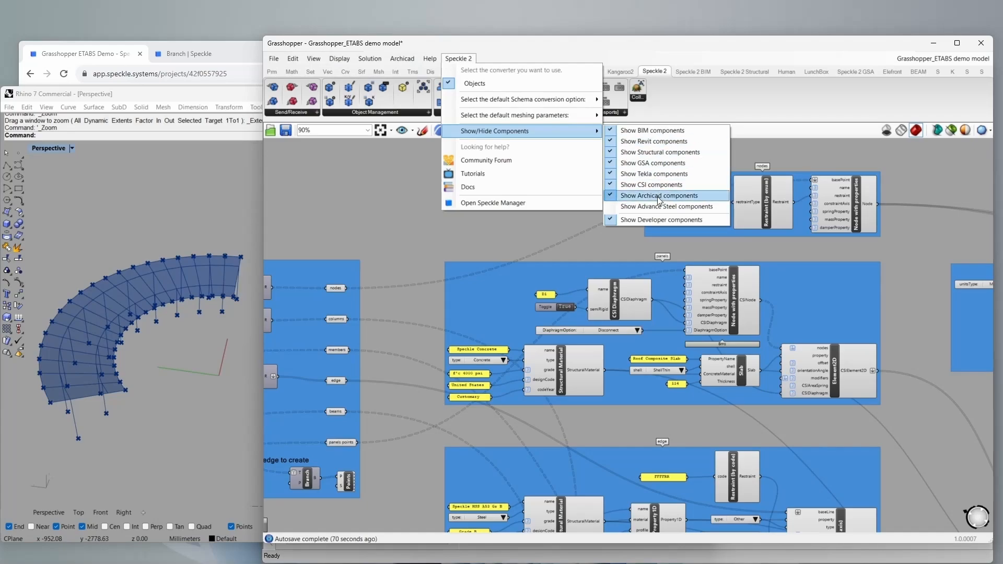
pyautogui.click(653, 207)
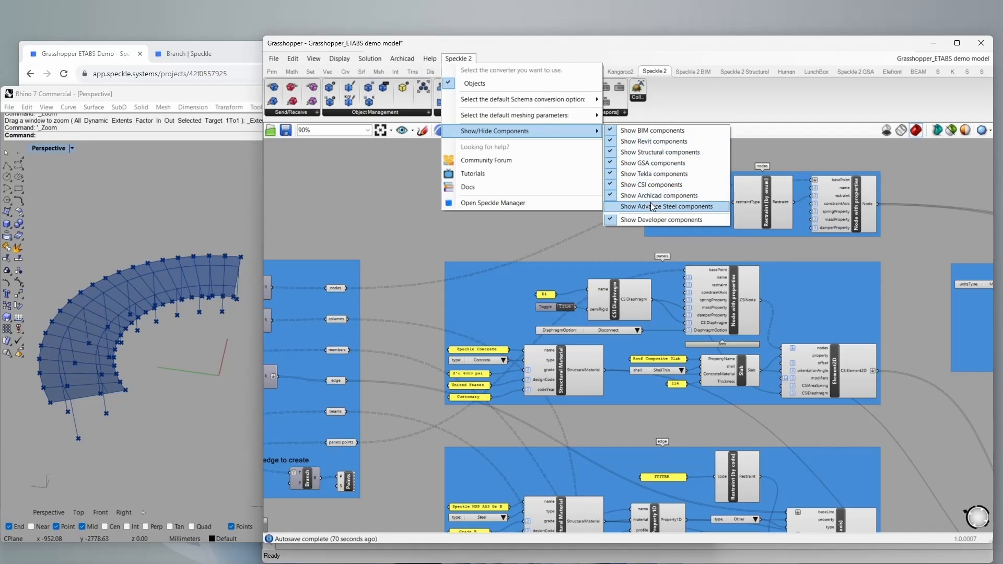
pyautogui.click(379, 183)
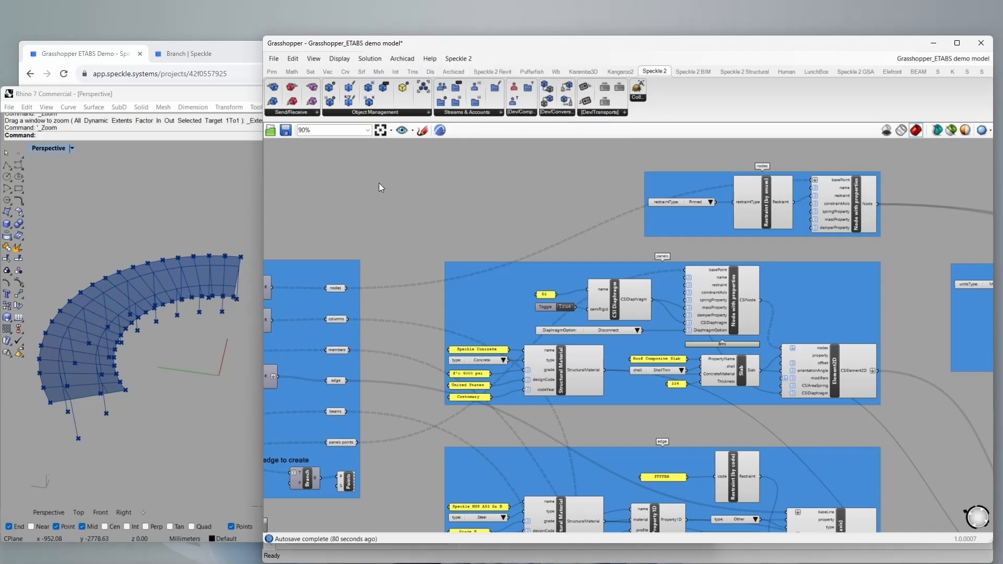
pyautogui.click(458, 59)
pyautogui.moveTo(518, 132)
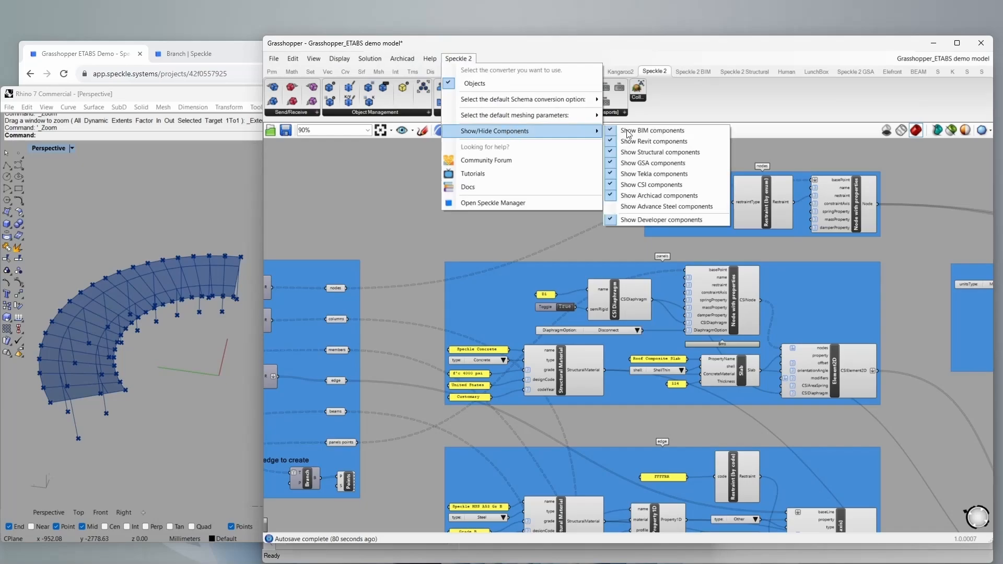
pyautogui.click(392, 222)
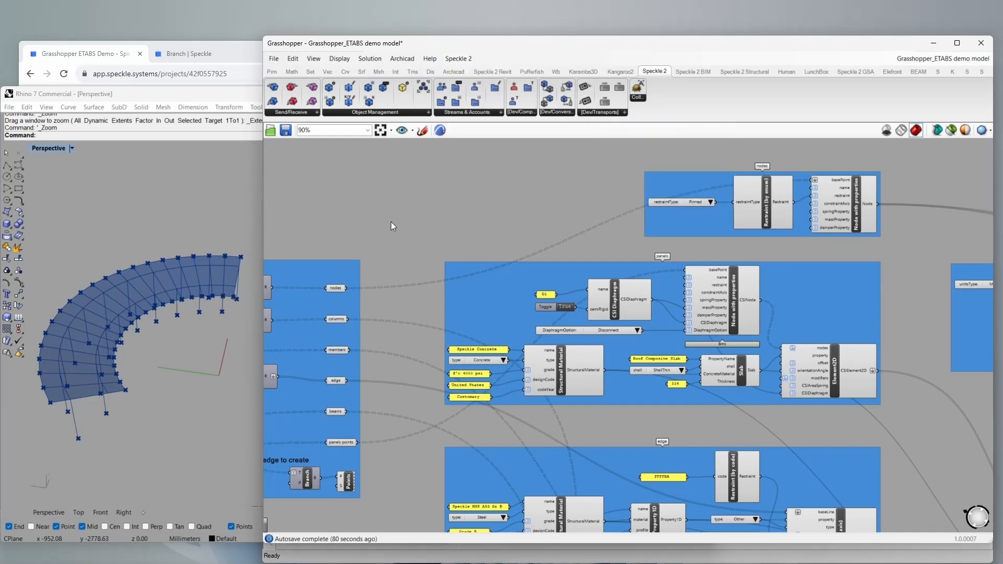
# Highlight the nodes output and examine the nodes group with its pinned restraint and Node with properties components
pyautogui.click(340, 289)
pyautogui.scroll(2, 493, 277)
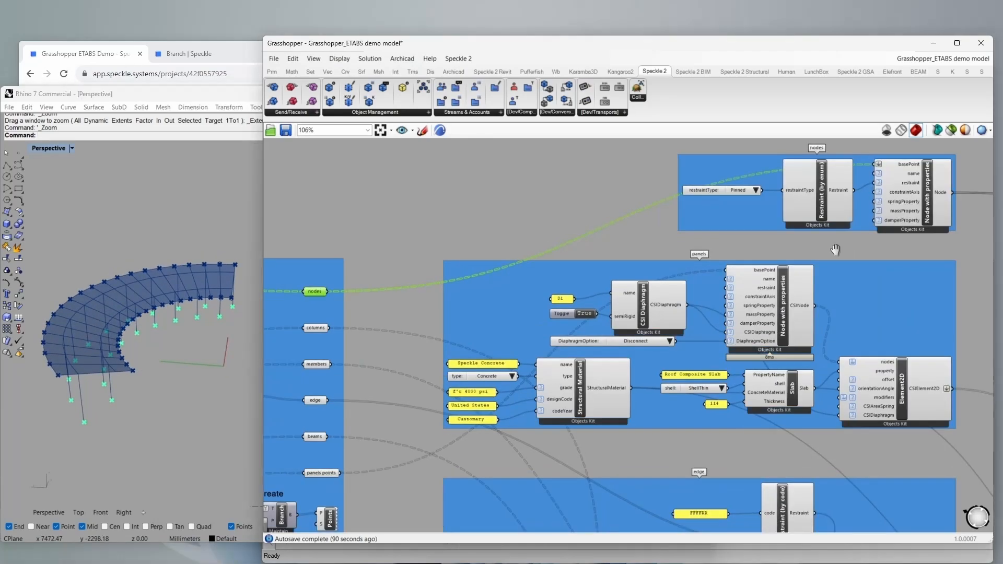
pyautogui.moveTo(835, 250); pyautogui.dragTo(806, 255, button='right')
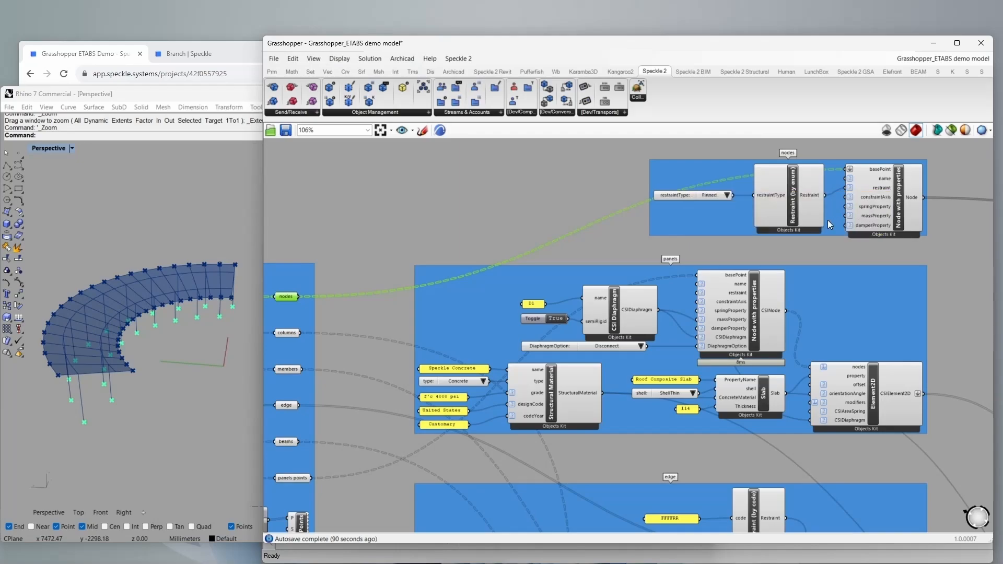
# Inspect the panels group's Element2D component and highlight the panels points output that feeds its nodes
pyautogui.moveTo(759, 297); pyautogui.dragTo(785, 257, button='right')
pyautogui.click(894, 358)
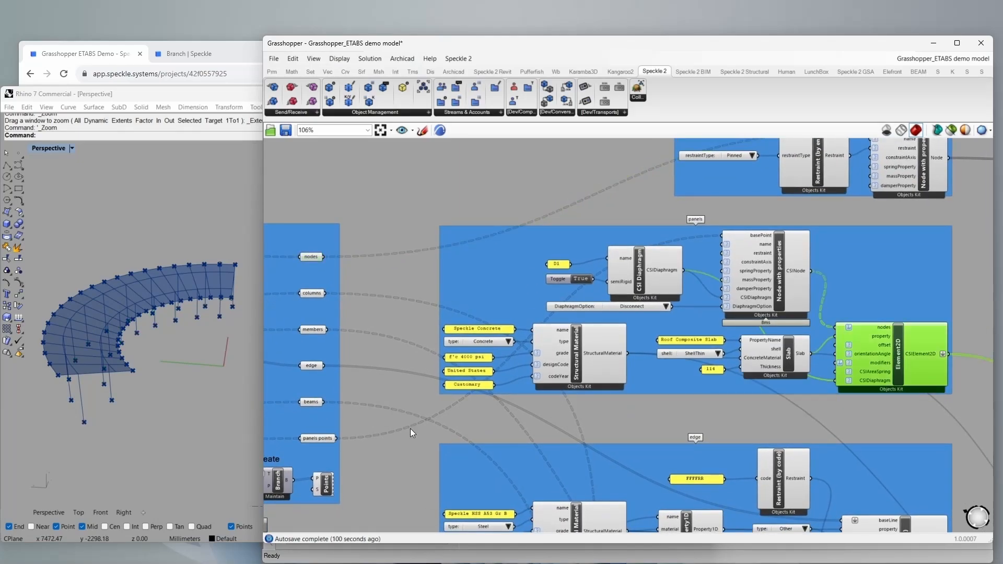
pyautogui.click(316, 437)
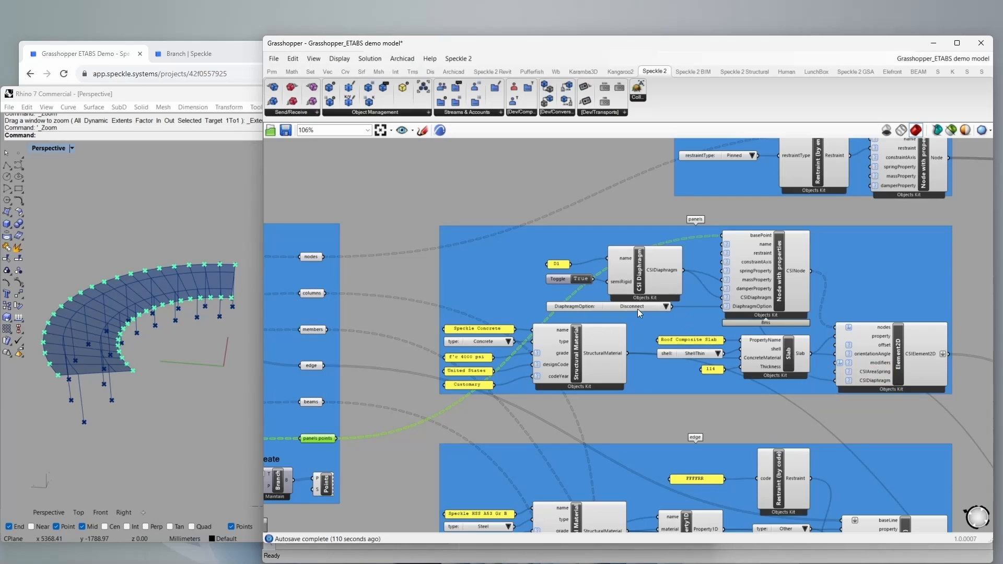
# Examine the material, section profile and restraint definitions in the edge and beams groups
pyautogui.moveTo(577, 409); pyautogui.dragTo(576, 295, button='right')
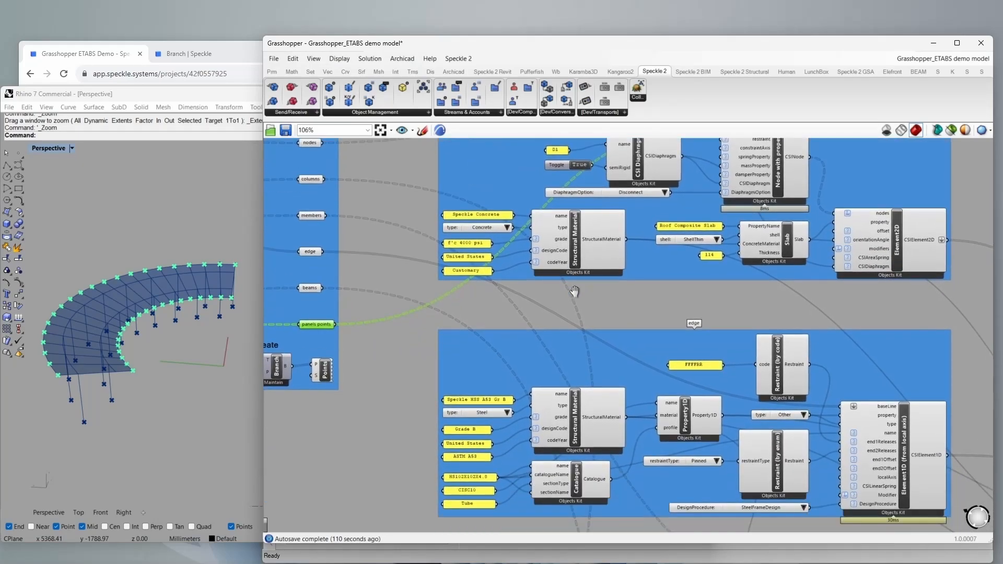
pyautogui.moveTo(494, 355); pyautogui.dragTo(492, 321, button='right')
pyautogui.click(385, 387)
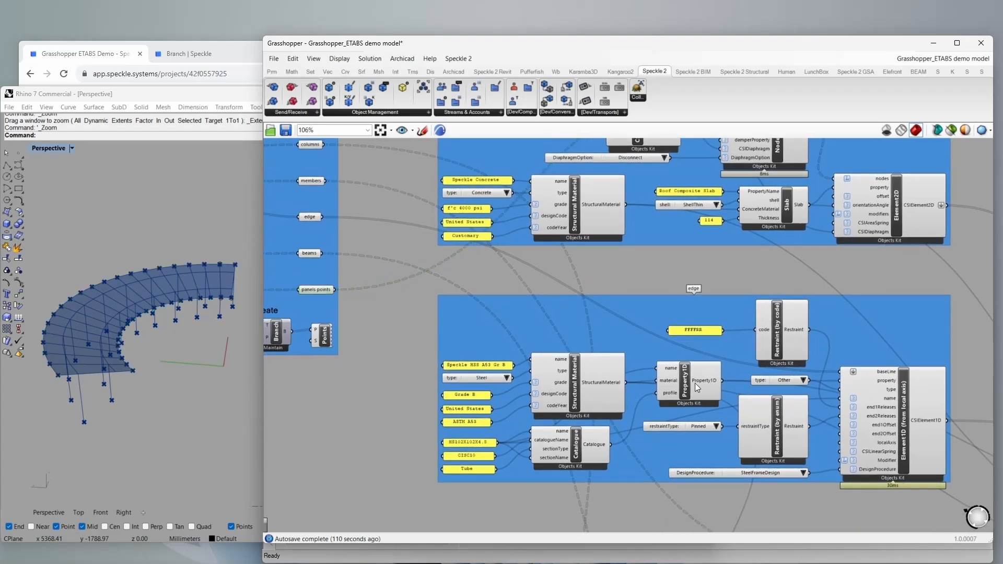
pyautogui.moveTo(661, 425); pyautogui.dragTo(656, 241, button='right')
pyautogui.moveTo(657, 515); pyautogui.dragTo(653, 261, button='right')
pyautogui.scroll(2, 653, 277)
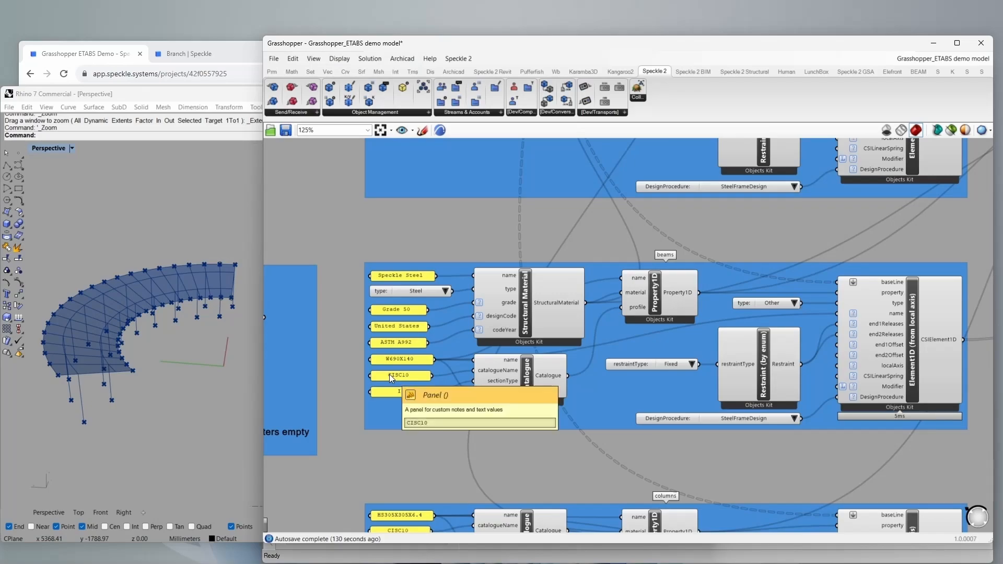
# Examine the "no material definition" group and the optional inputs of its Structural Material component
pyautogui.moveTo(343, 334); pyautogui.dragTo(637, 300, button='right')
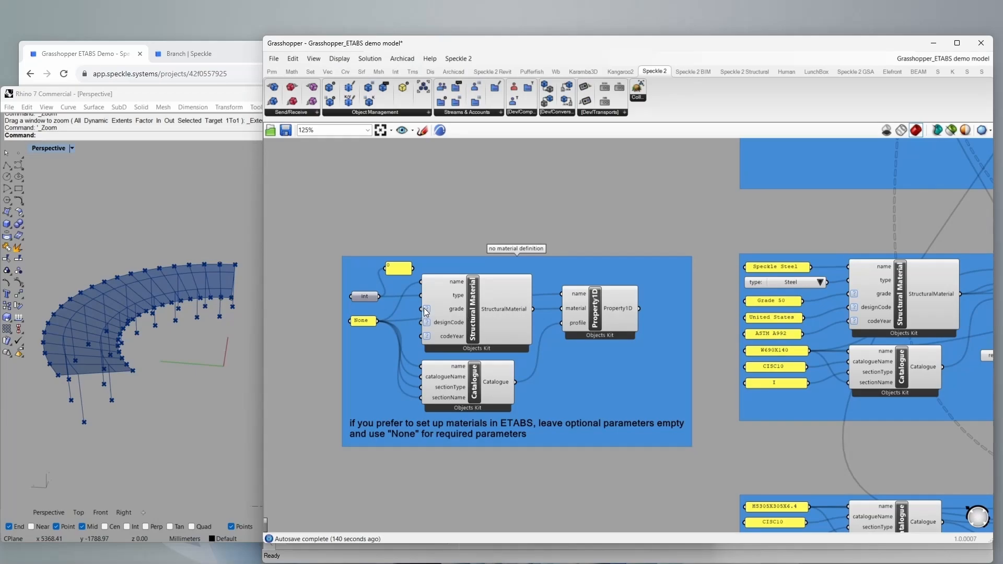
pyautogui.scroll(3, 418, 312)
pyautogui.scroll(2, 428, 312)
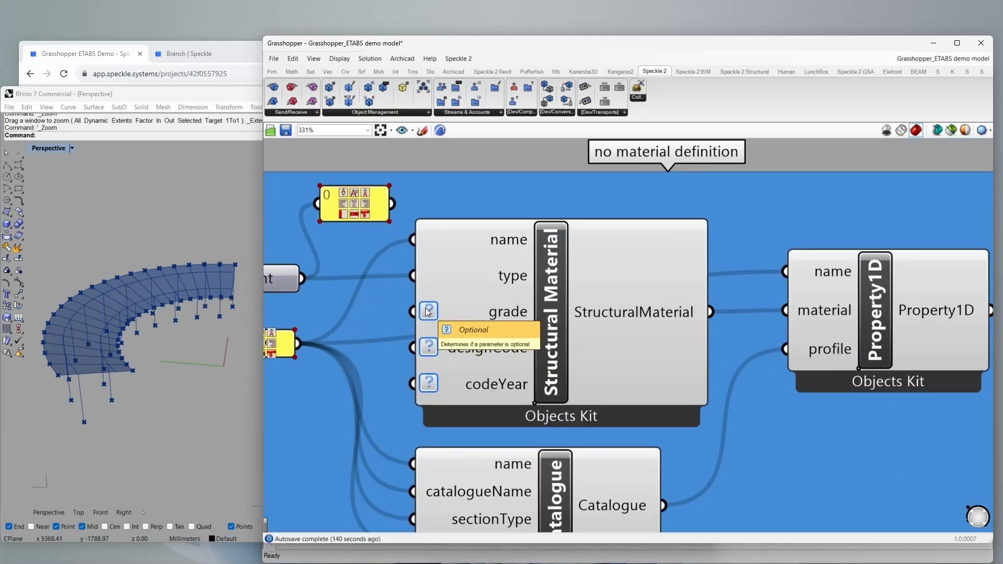
# Examine the Catalogue component's required inputs fed by the "None" panel in the "no material definition" group
pyautogui.scroll(-3, 429, 312)
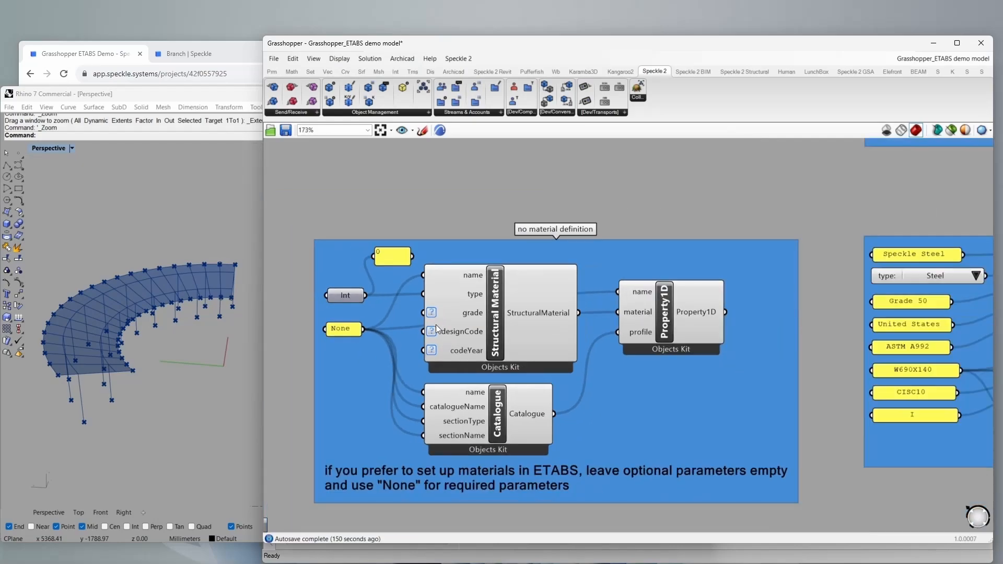
pyautogui.scroll(-1, 436, 380)
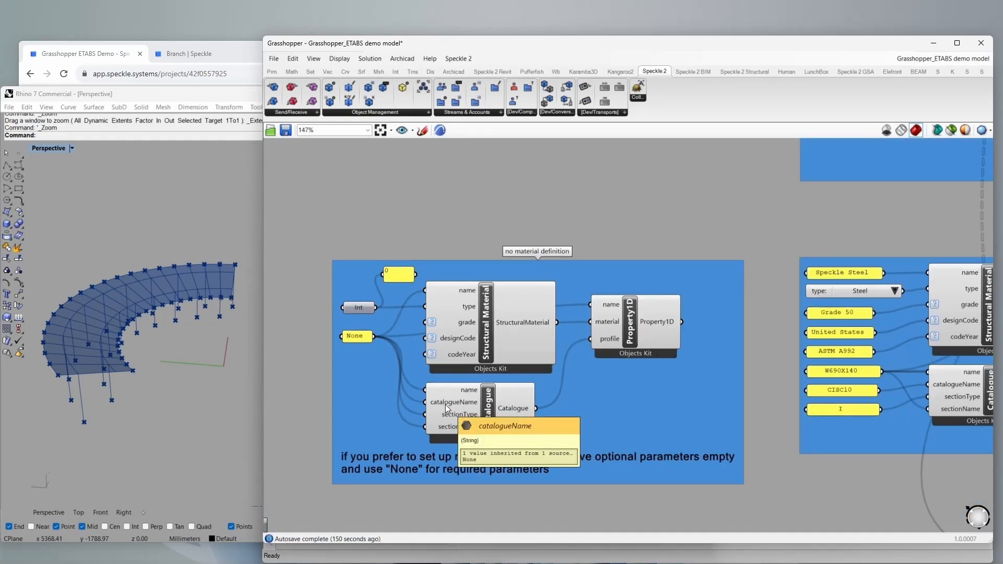
pyautogui.moveTo(455, 425)
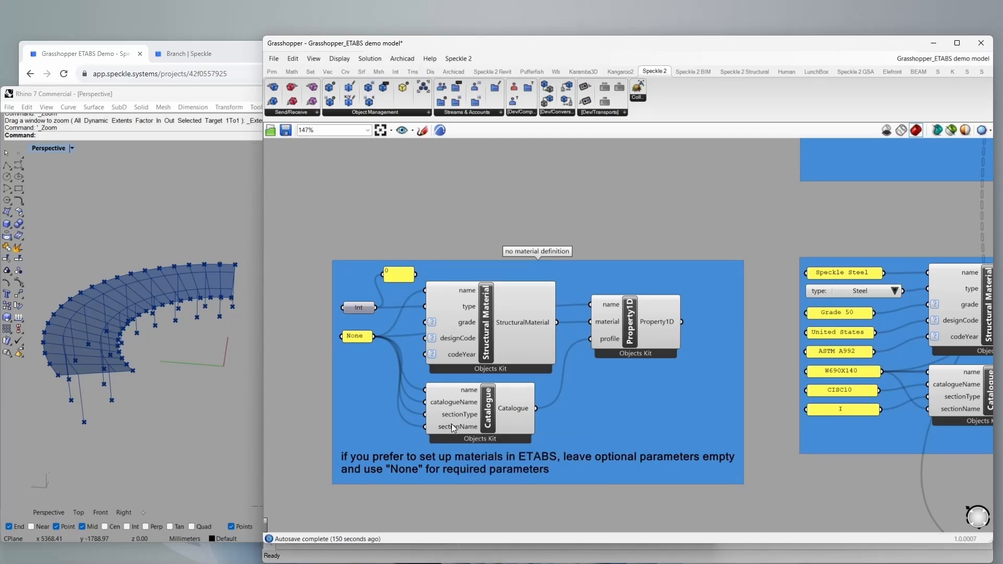
# Examine the model settings group and the Model component in the send settings group
pyautogui.scroll(-1, 379, 377)
pyautogui.scroll(-4, 349, 232)
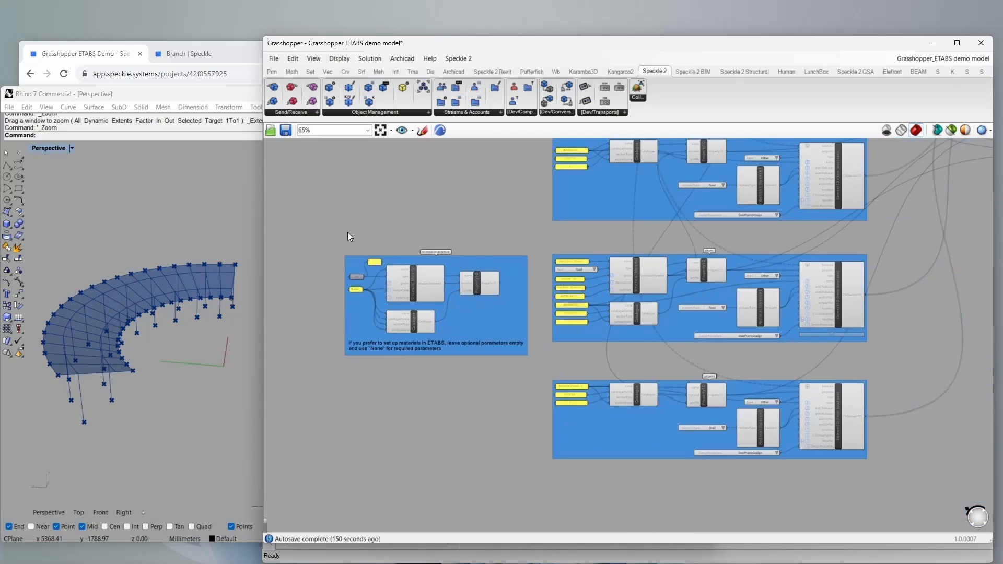
pyautogui.moveTo(624, 249); pyautogui.dragTo(550, 303, button='right')
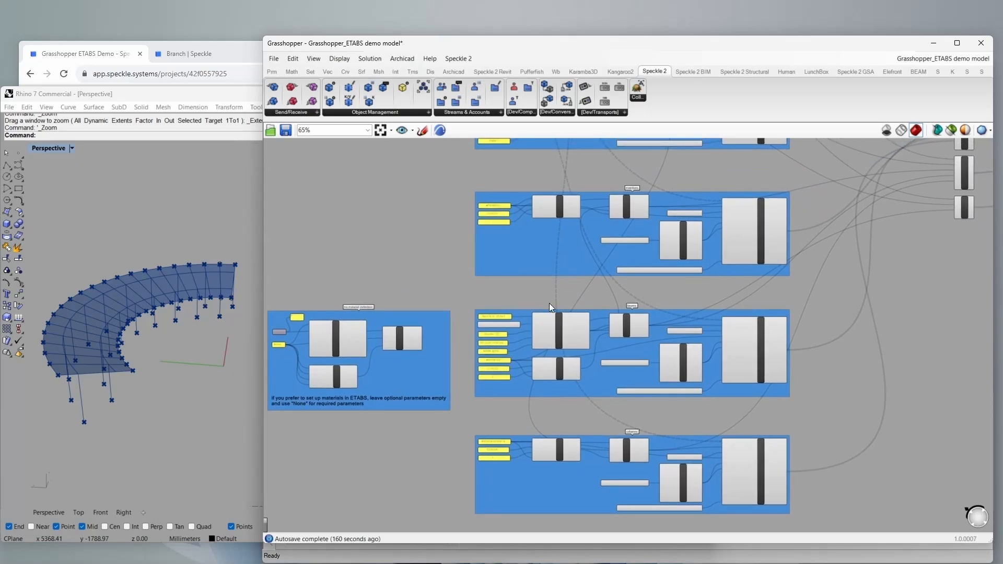
pyautogui.moveTo(563, 188); pyautogui.dragTo(549, 365, button='right')
pyautogui.scroll(-2, 550, 365)
pyautogui.moveTo(573, 221); pyautogui.dragTo(547, 296, button='right')
pyautogui.scroll(1, 843, 416)
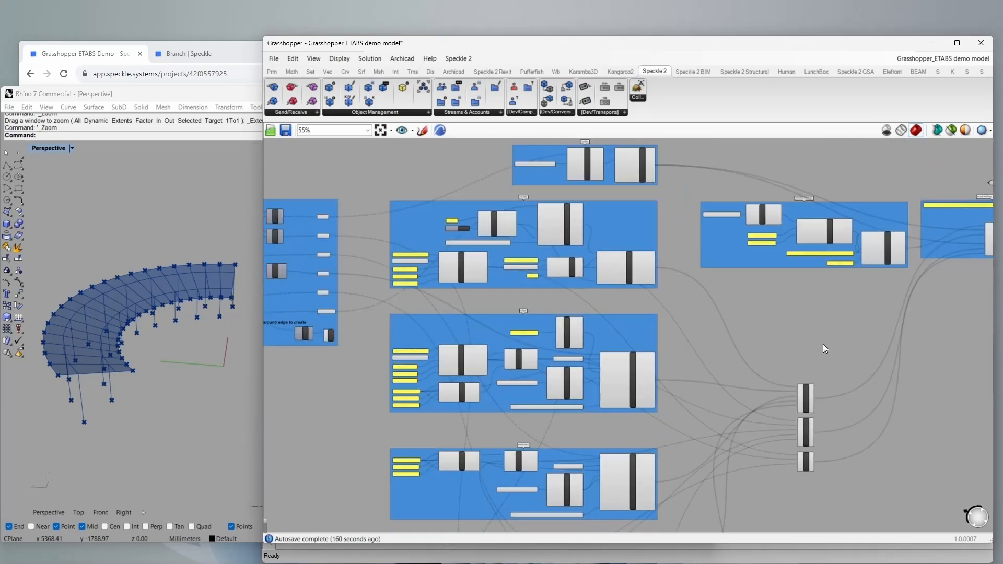
pyautogui.moveTo(823, 344); pyautogui.dragTo(736, 410, button='right')
pyautogui.scroll(2, 744, 259)
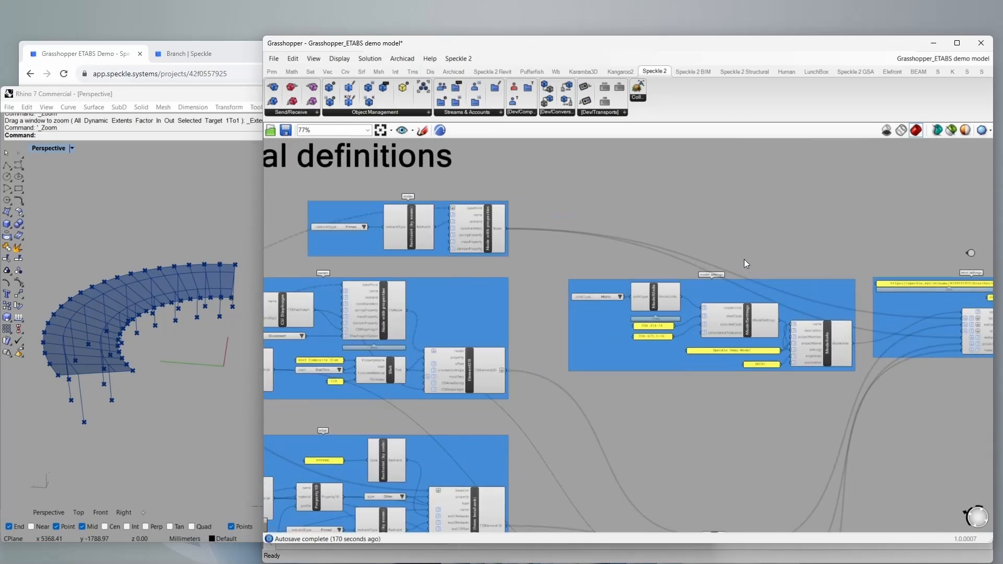
pyautogui.scroll(-2, 736, 261)
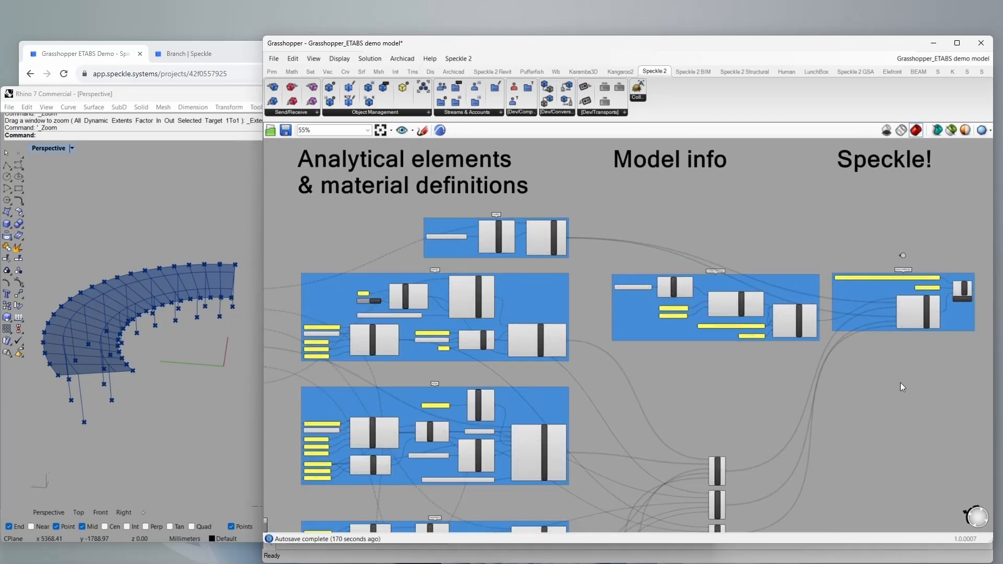
pyautogui.scroll(3, 977, 268)
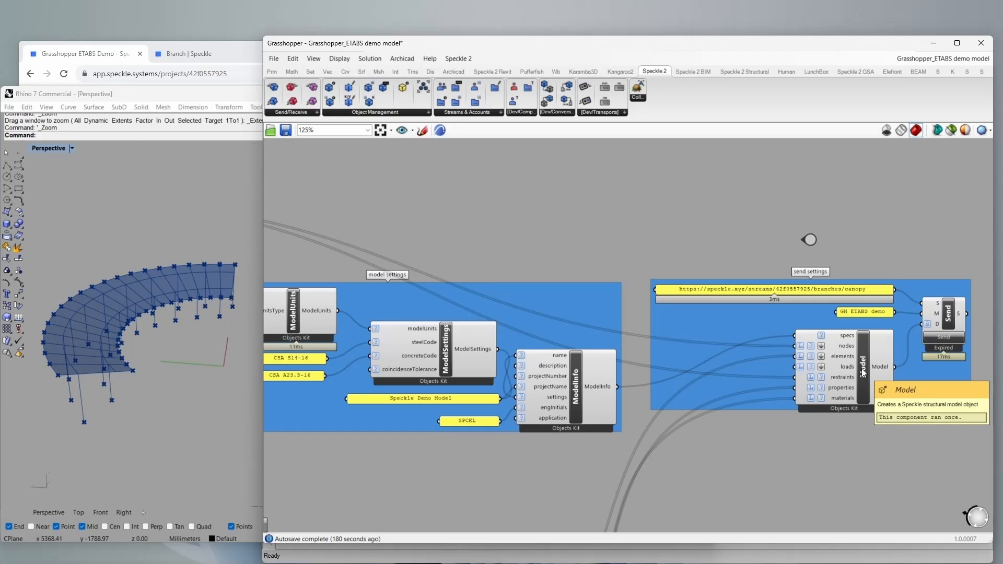
# Highlight the three merge components and trace their wires into the Model component's elements, properties and materials inputs
pyautogui.moveTo(759, 482); pyautogui.dragTo(812, 287, button='right')
pyautogui.scroll(-3, 812, 286)
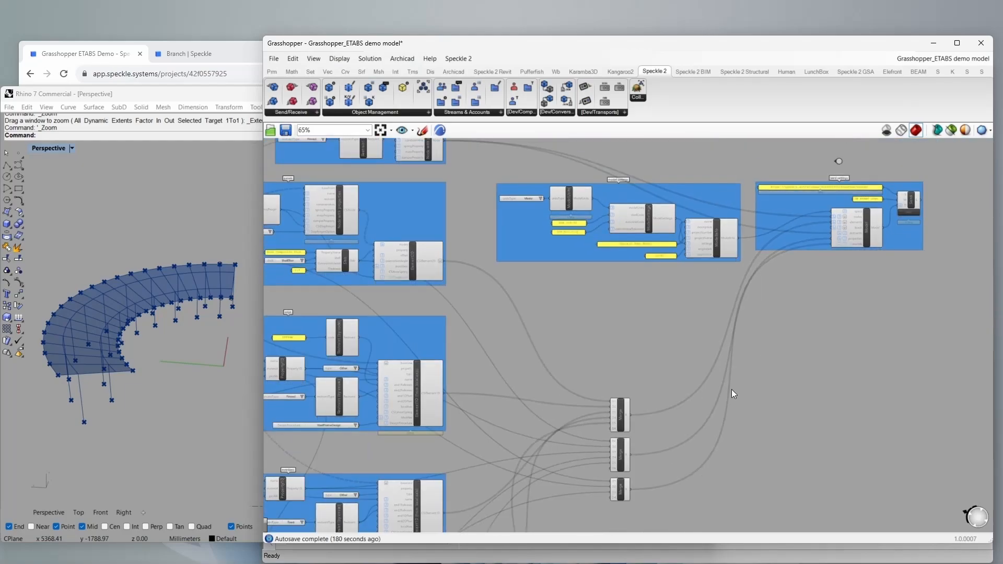
pyautogui.moveTo(644, 320); pyautogui.dragTo(606, 489)
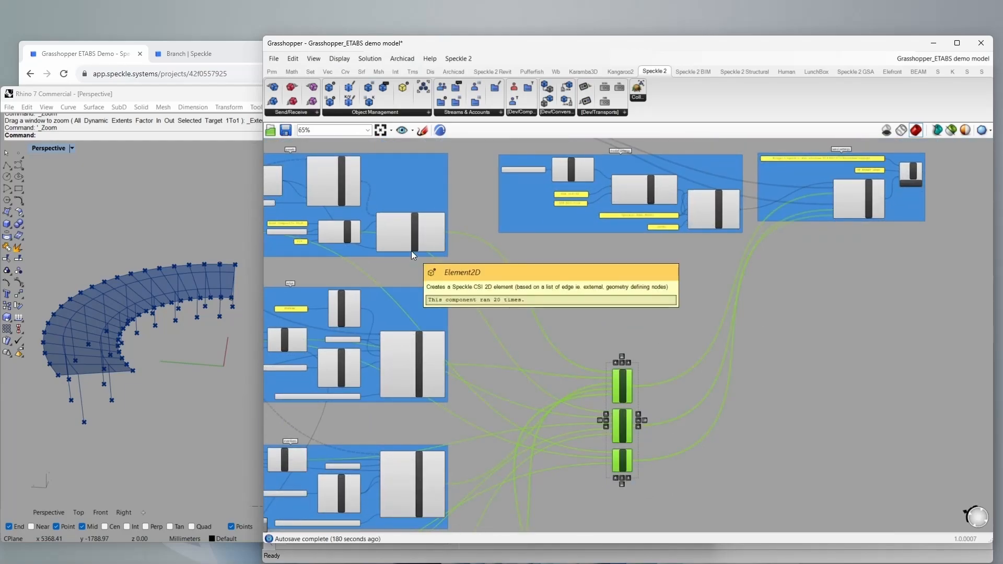
pyautogui.moveTo(885, 245); pyautogui.dragTo(849, 390, button='right')
pyautogui.scroll(4, 833, 353)
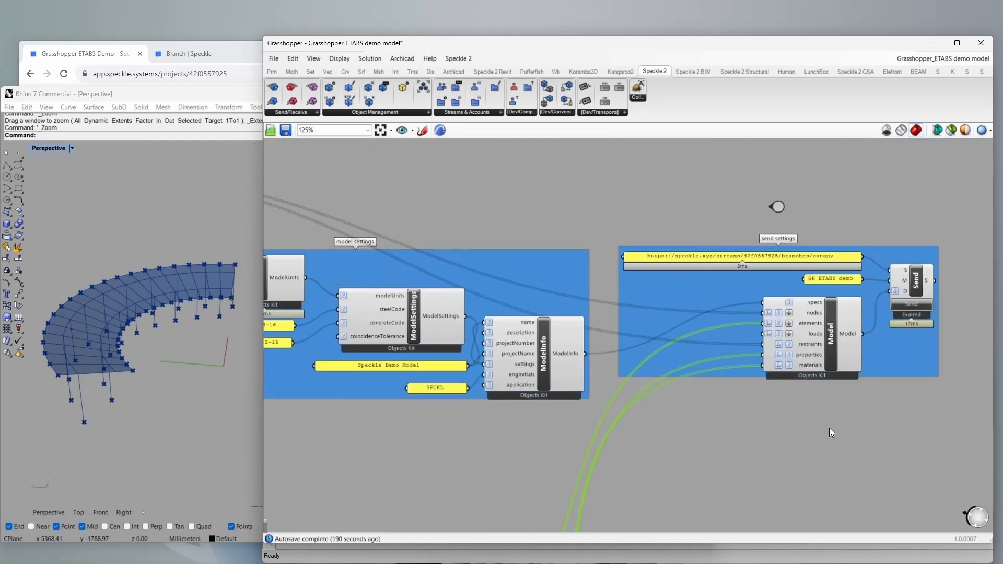
pyautogui.click(829, 428)
# Check the Grasshopper ETABS Demo project in the browser and send the structural model to its canopy branch from Grasshopper
pyautogui.scroll(1, 816, 356)
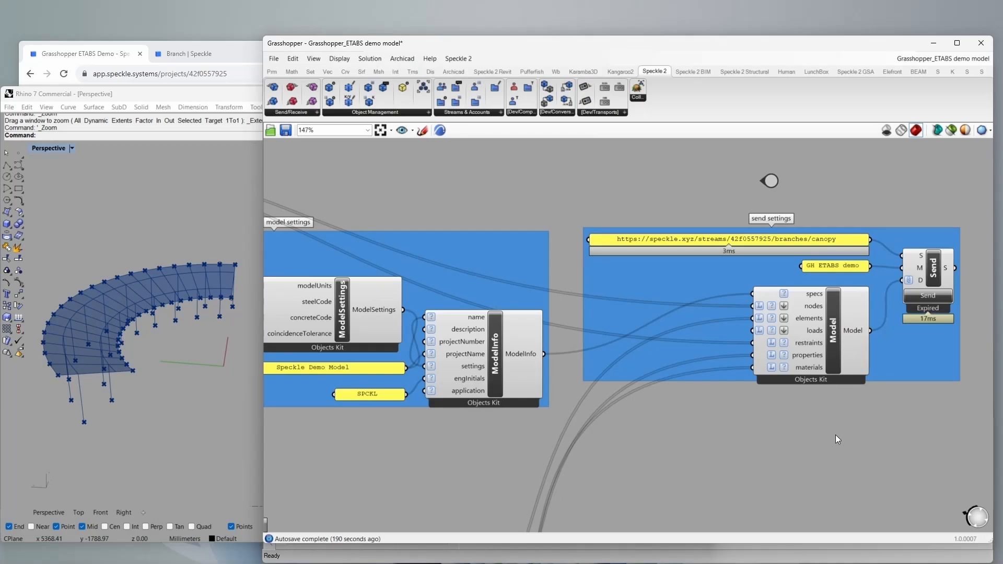
pyautogui.moveTo(835, 435); pyautogui.dragTo(834, 475, button='right')
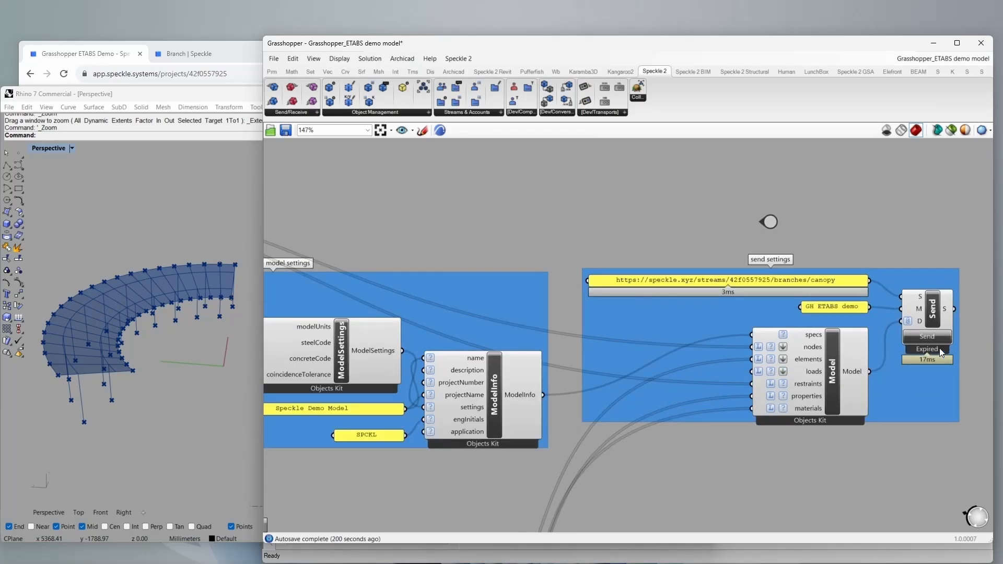
pyautogui.click(82, 59)
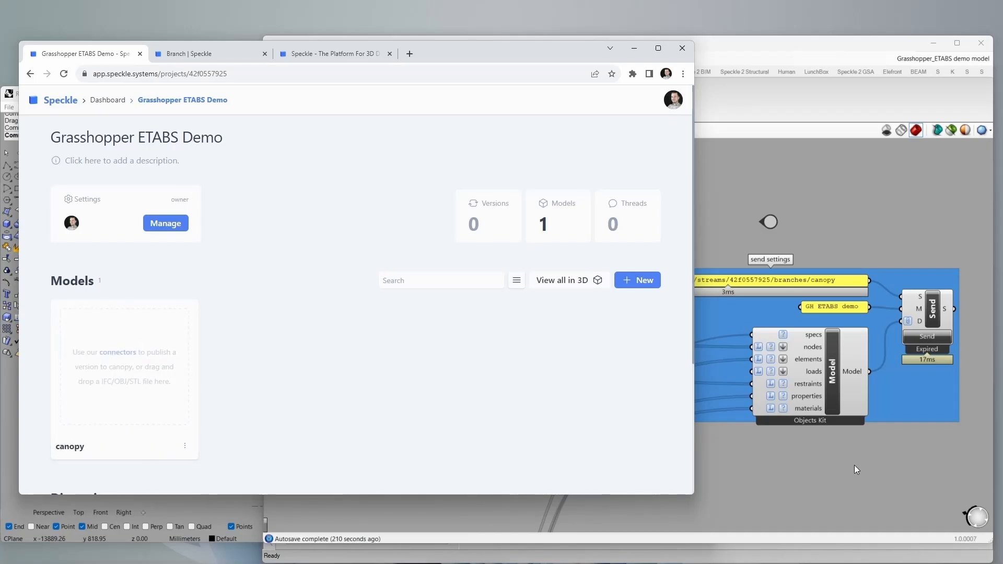
pyautogui.click(927, 337)
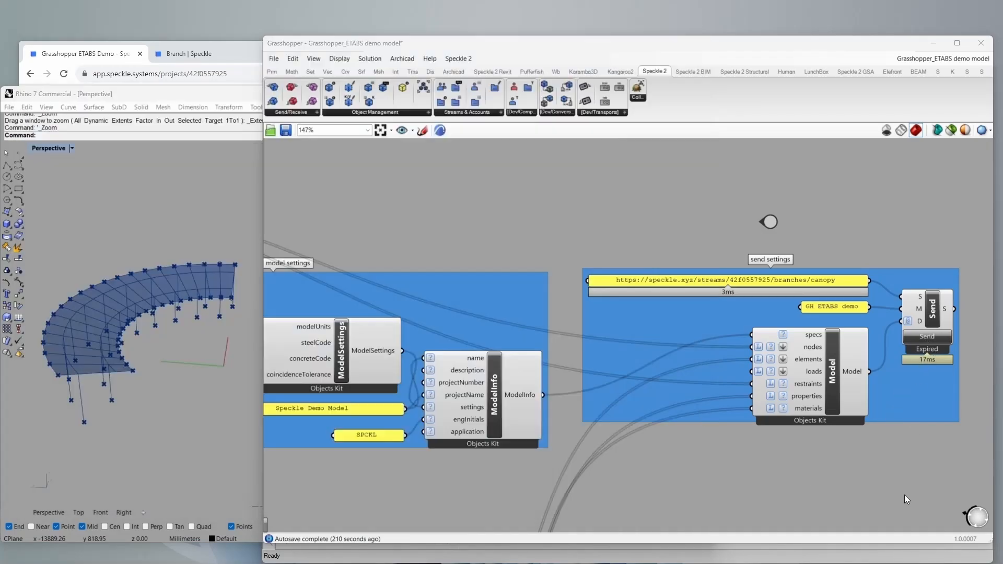
# Switch to the browser, inspect the canopy model in the Speckle 3D viewer and return to the project page
pyautogui.click(95, 59)
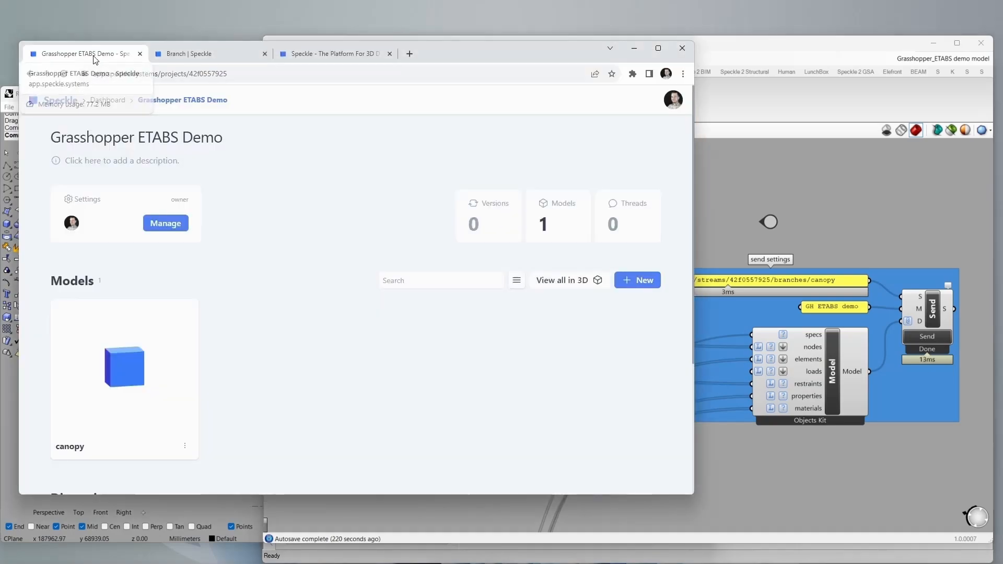
pyautogui.click(140, 363)
pyautogui.moveTo(139, 364); pyautogui.dragTo(408, 309)
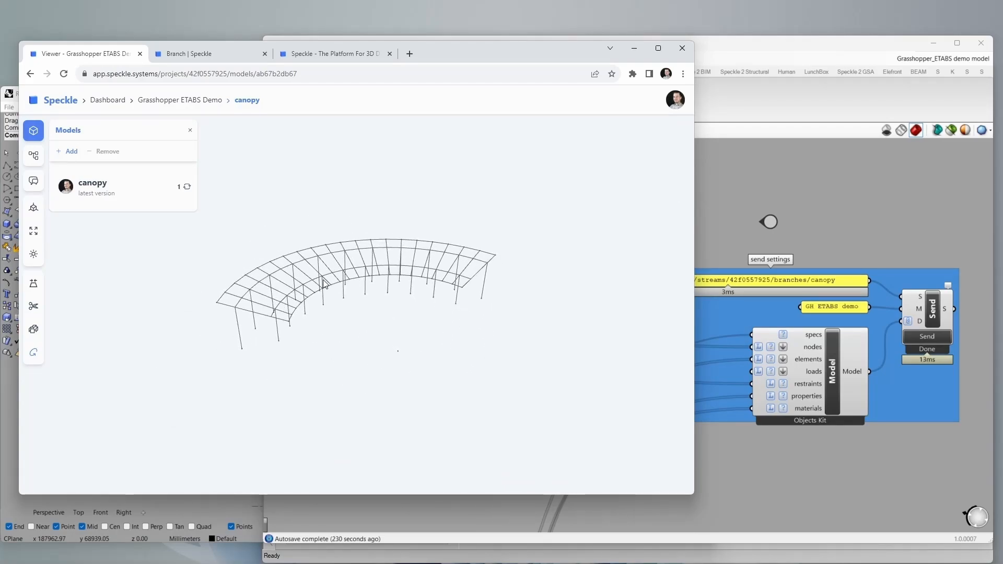
pyautogui.scroll(2, 321, 285)
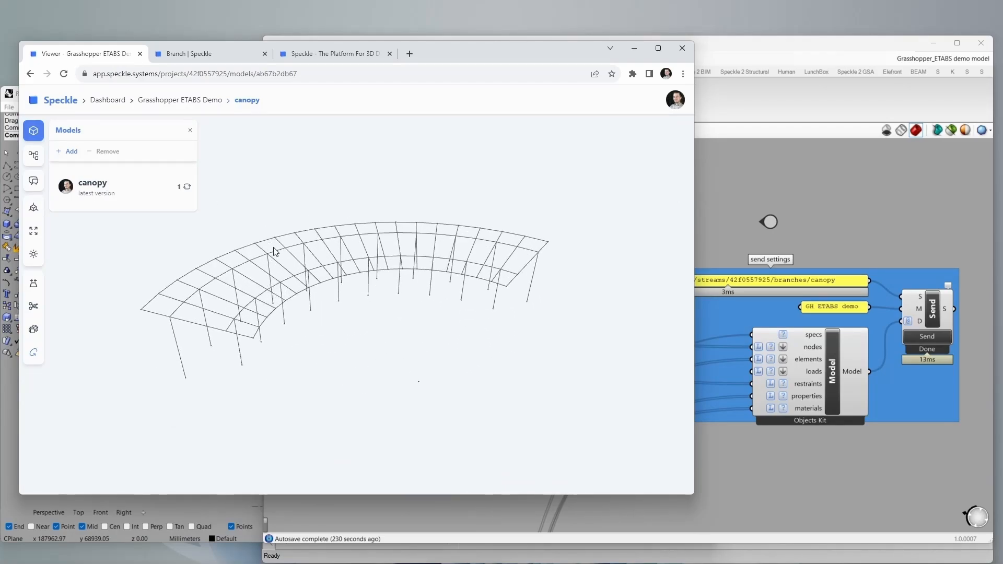
pyautogui.moveTo(277, 251); pyautogui.dragTo(324, 252)
pyautogui.click(178, 100)
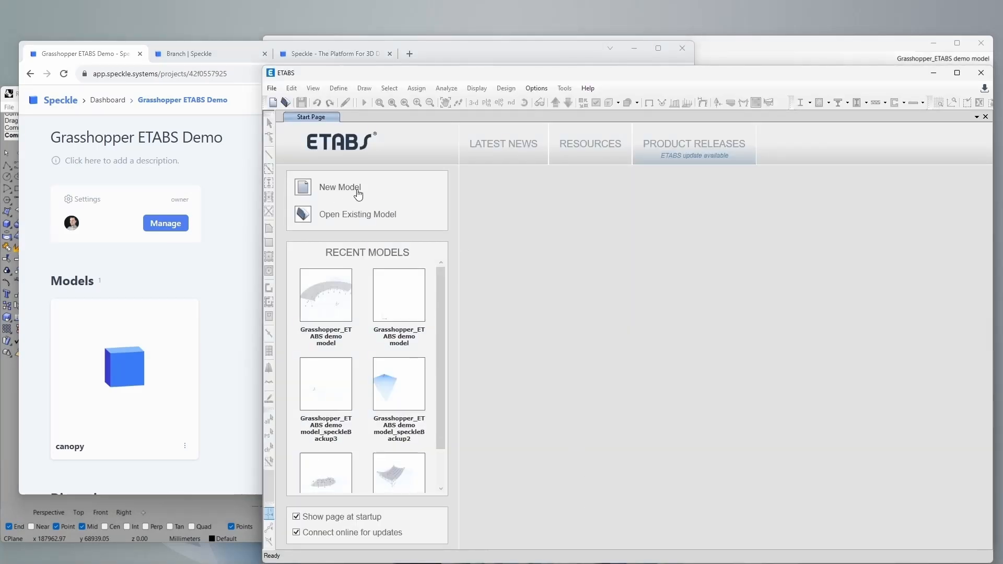
# Create a new model in ETABS from the Blank template and close the plan view, keeping only the 3-D view
pyautogui.click(335, 191)
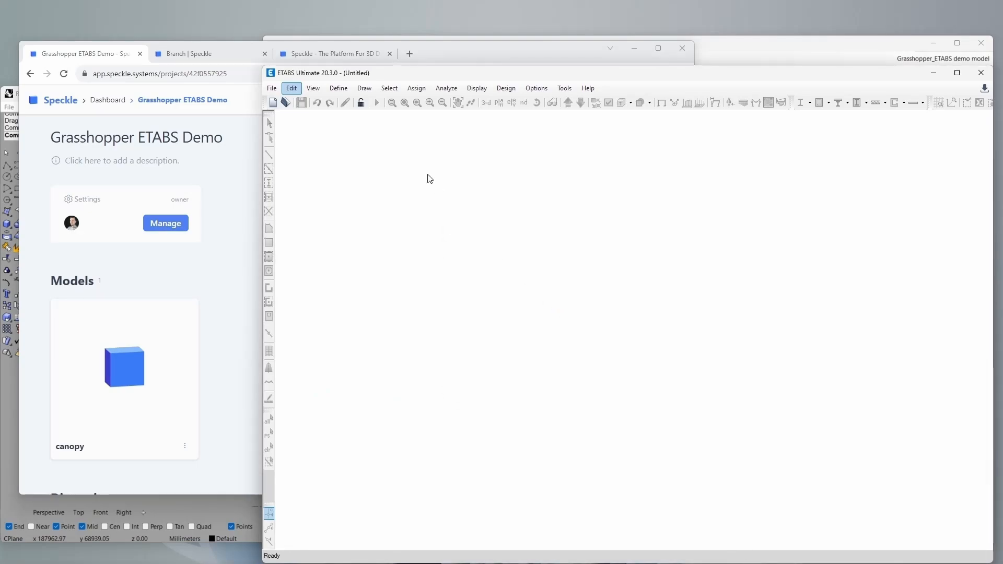
pyautogui.click(422, 330)
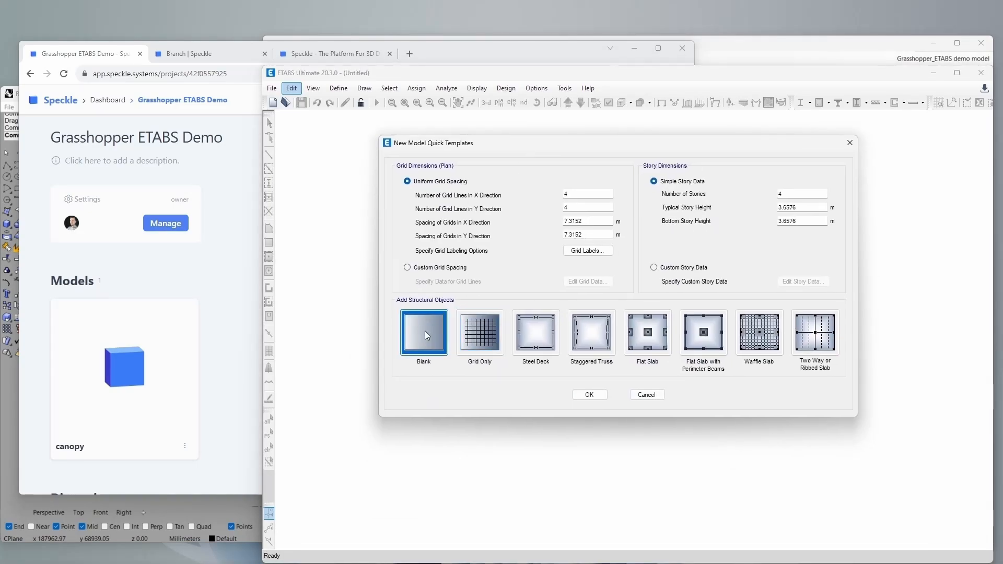
pyautogui.click(588, 395)
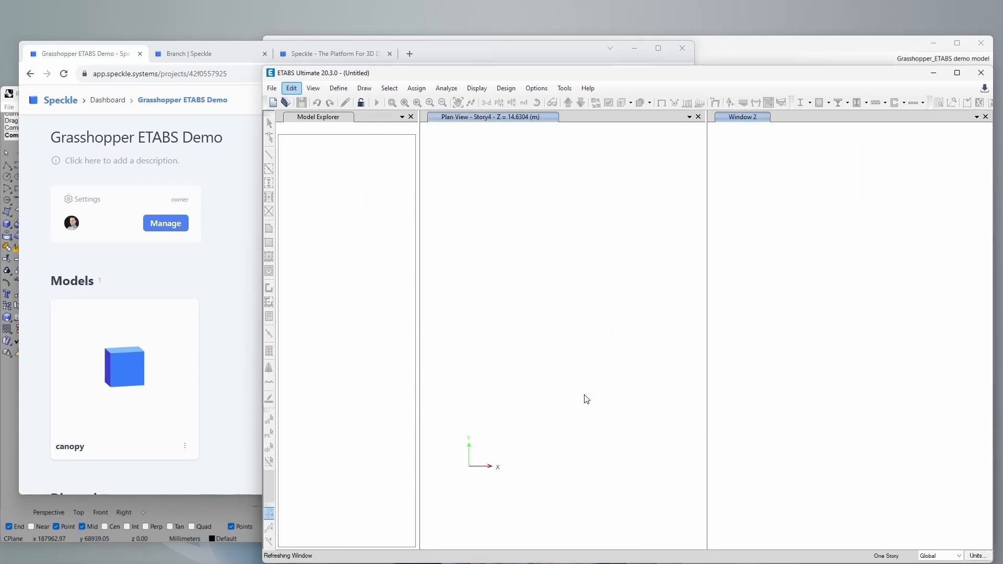
pyautogui.click(699, 117)
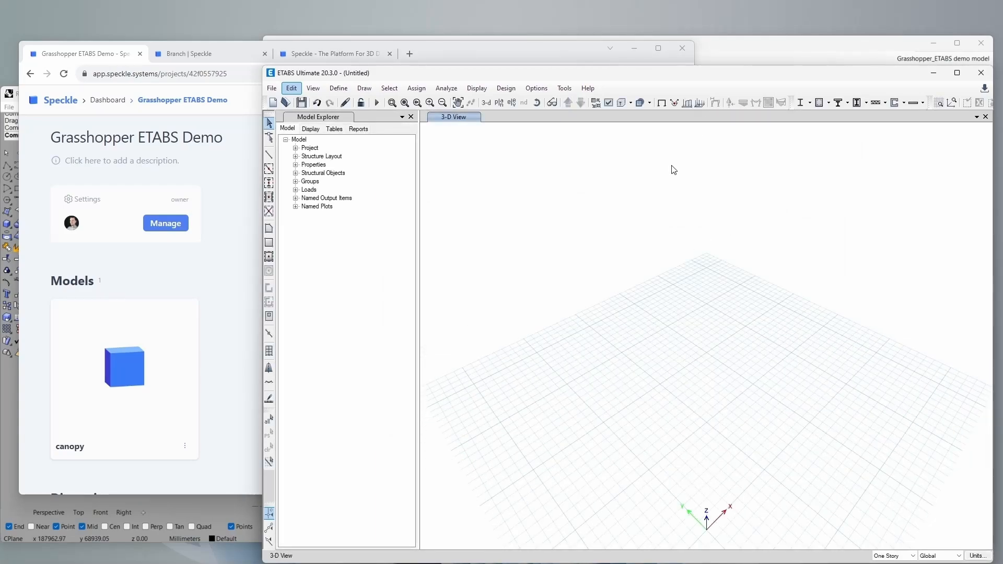
# Launch the Speckle for ETABS plugin and place its window beside the ETABS model
pyautogui.click(573, 89)
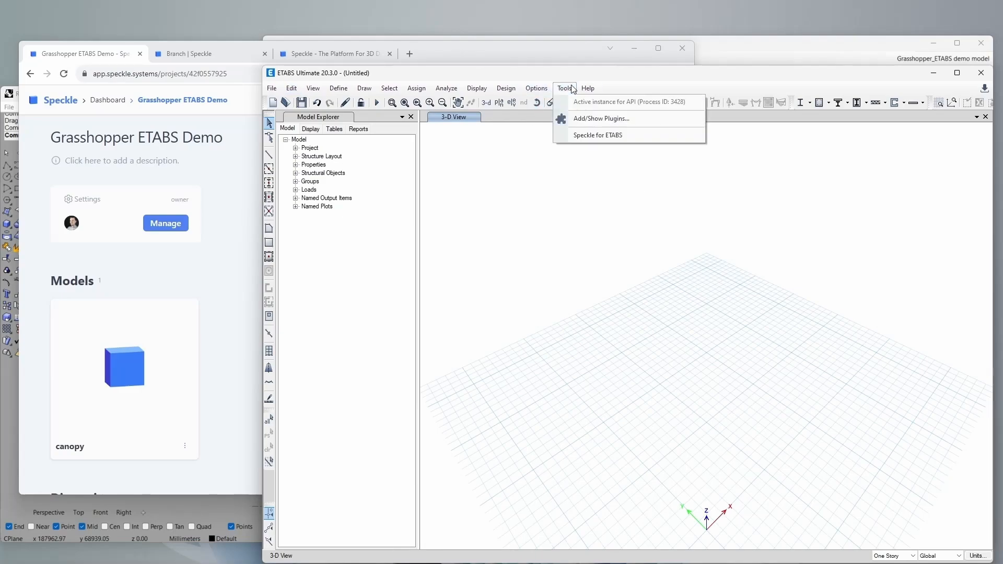
pyautogui.click(595, 135)
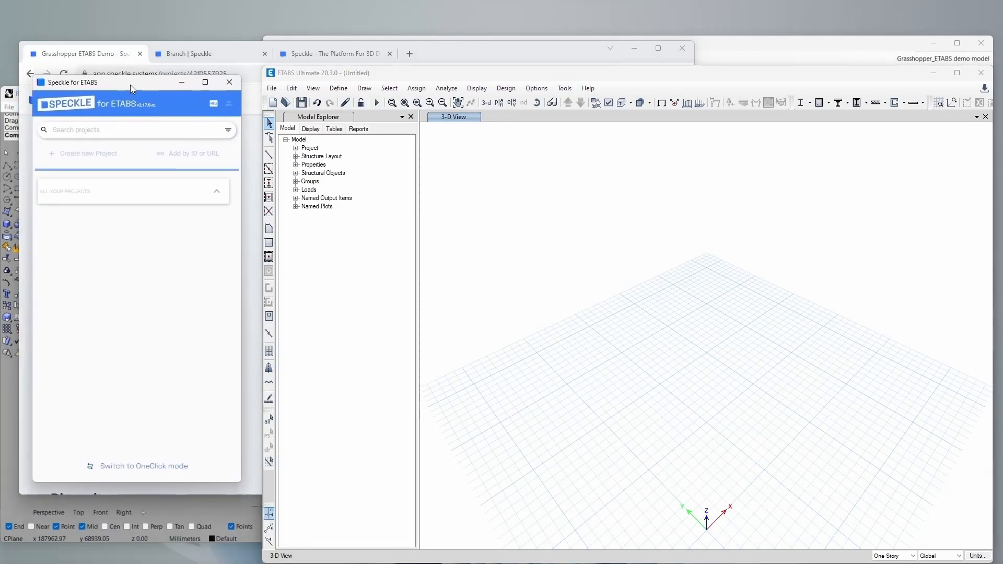
pyautogui.click(565, 88)
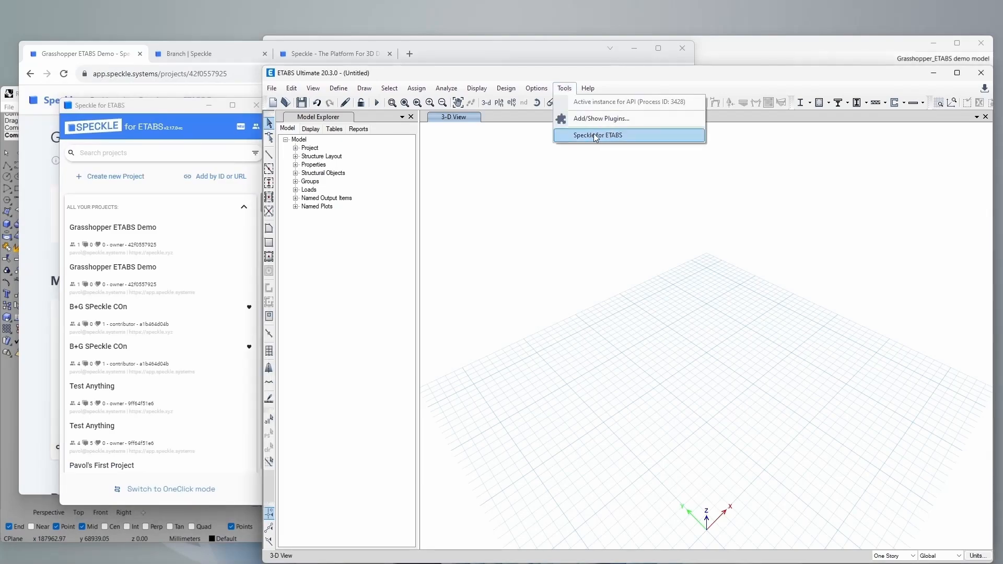
pyautogui.click(173, 108)
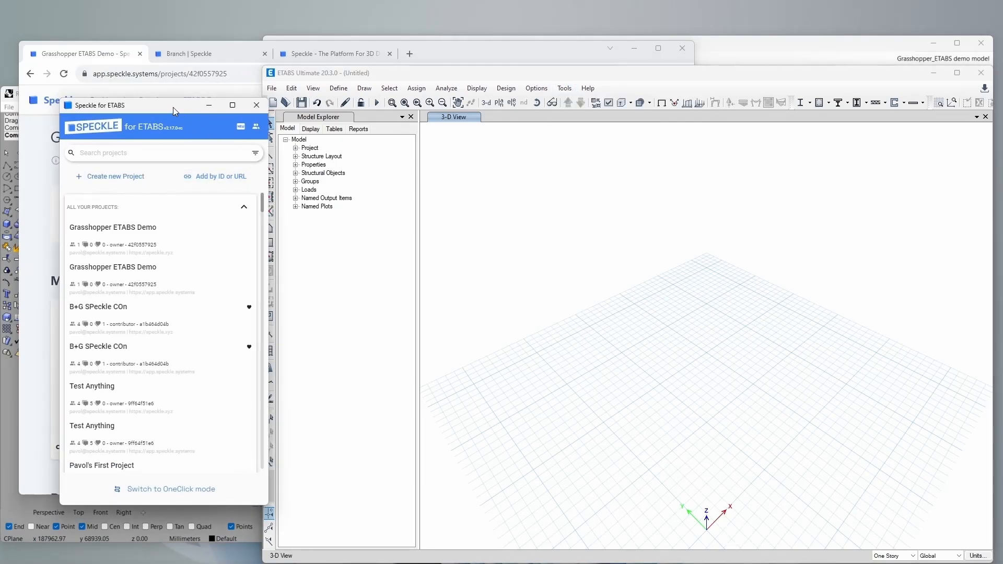
pyautogui.moveTo(174, 108); pyautogui.dragTo(165, 111)
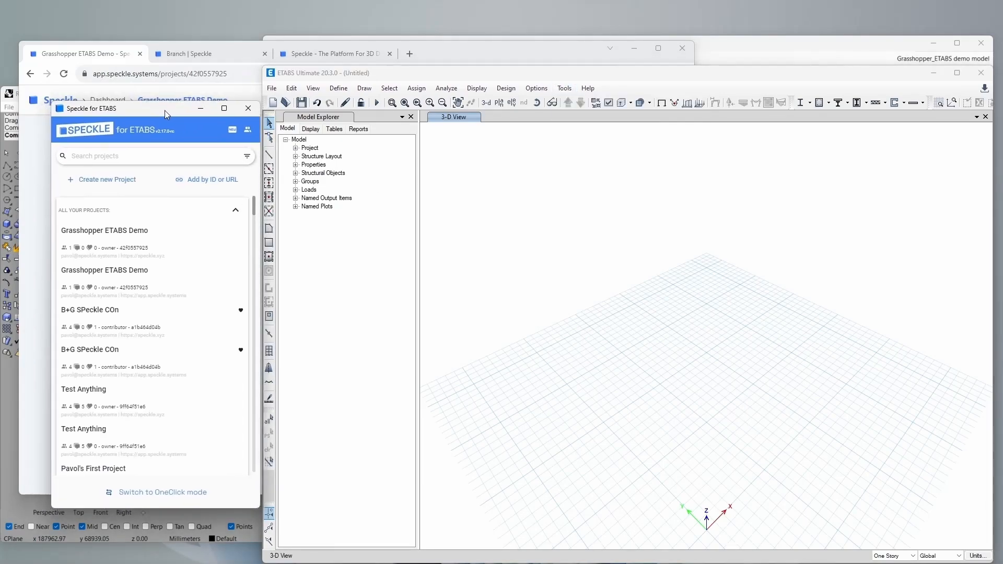
# Receive the canopy branch of the Grasshopper ETABS Demo project into the ETABS model
pyautogui.click(136, 240)
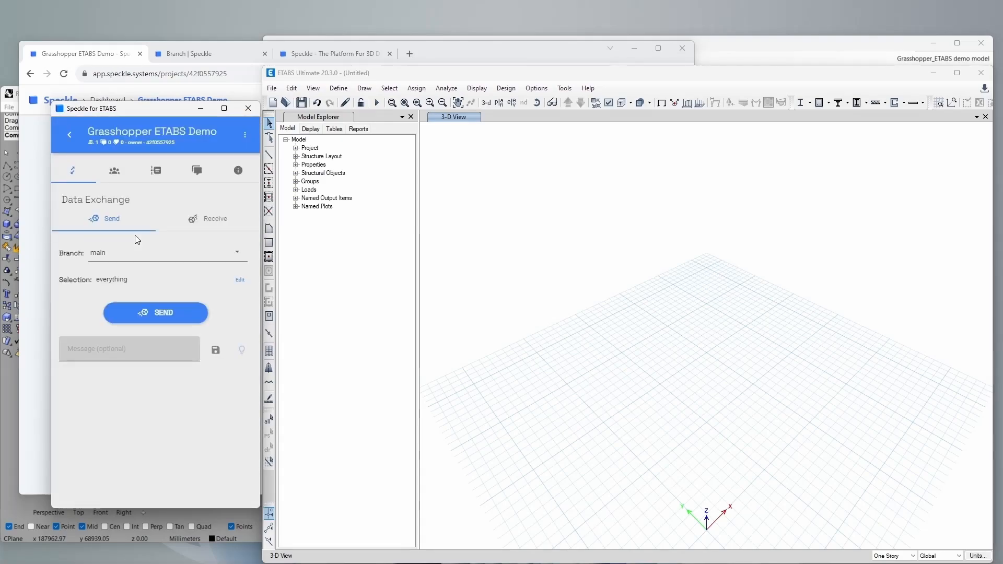
pyautogui.click(150, 262)
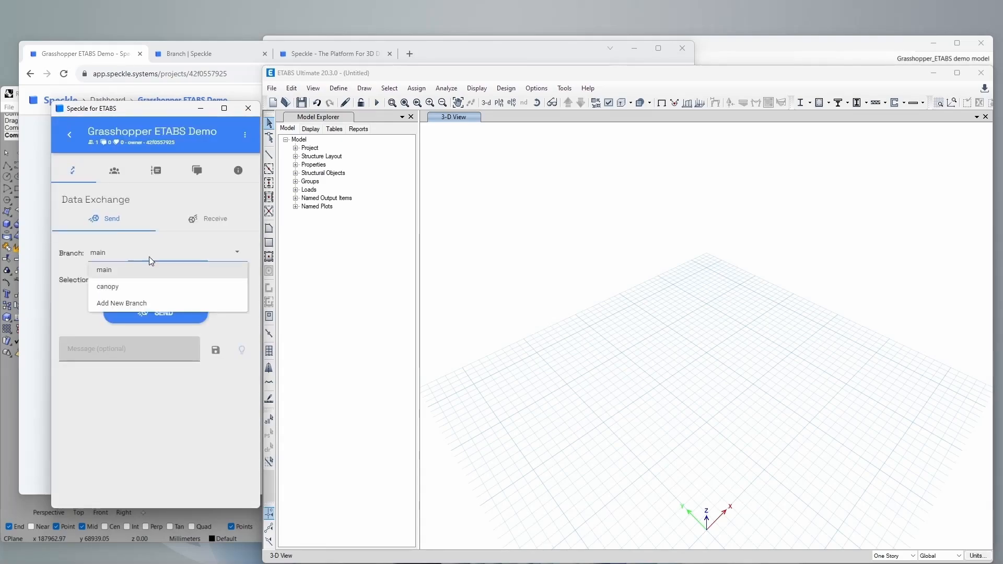
pyautogui.click(114, 287)
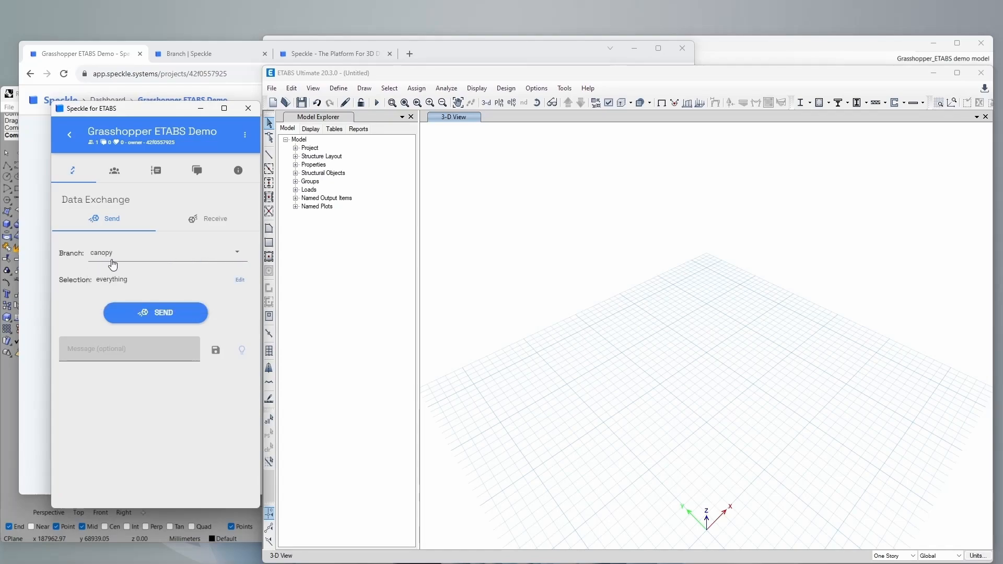
pyautogui.click(215, 220)
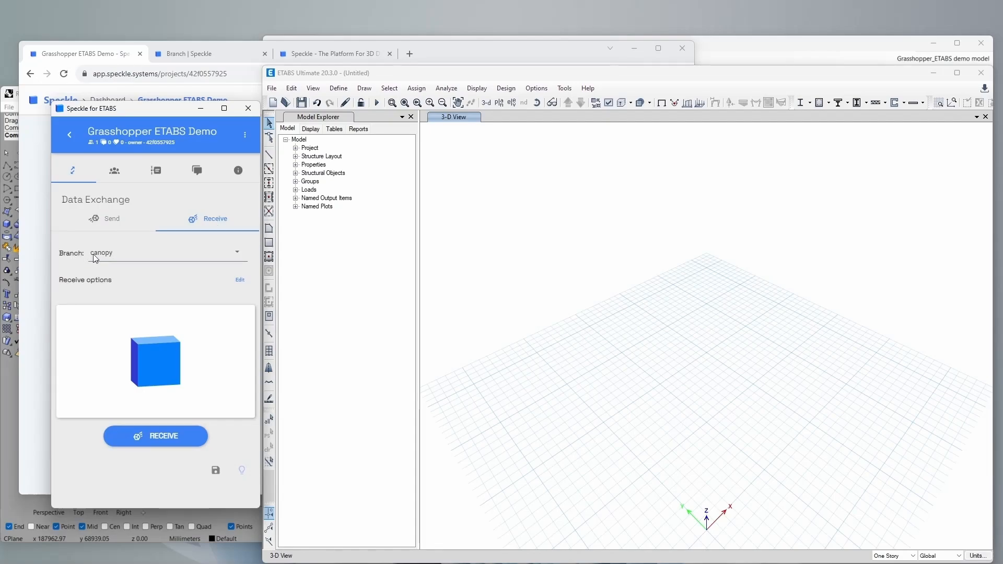
pyautogui.click(157, 437)
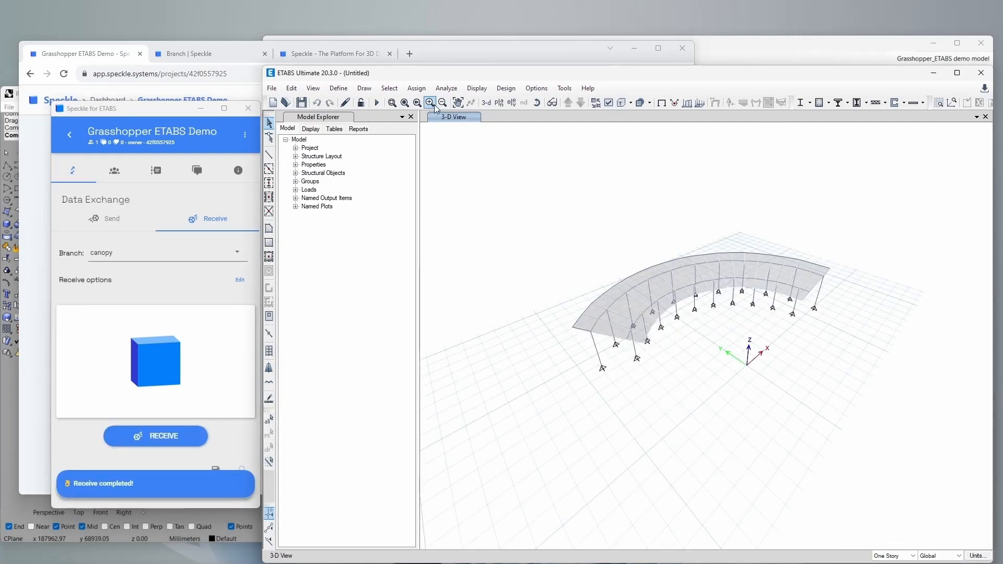
# Inspect the section property assignments of the canopy's end column and the adjacent end roof slab
pyautogui.click(392, 102)
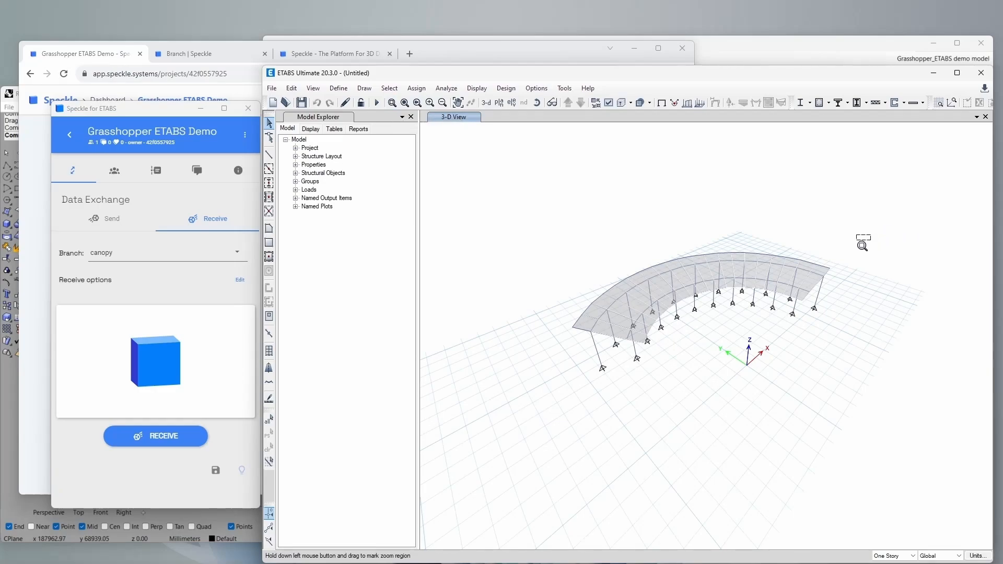
pyautogui.moveTo(862, 240); pyautogui.dragTo(544, 391)
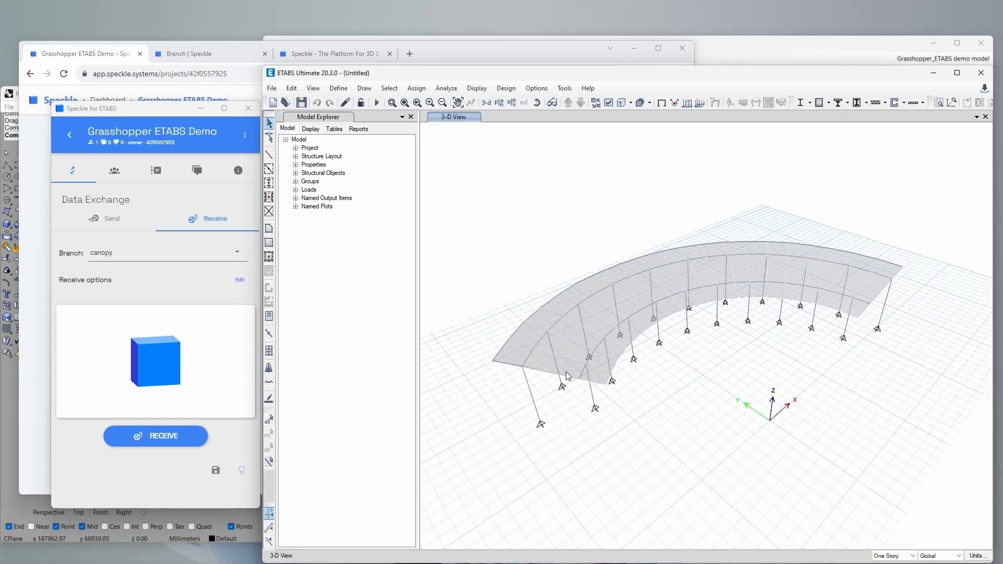
pyautogui.click(531, 391)
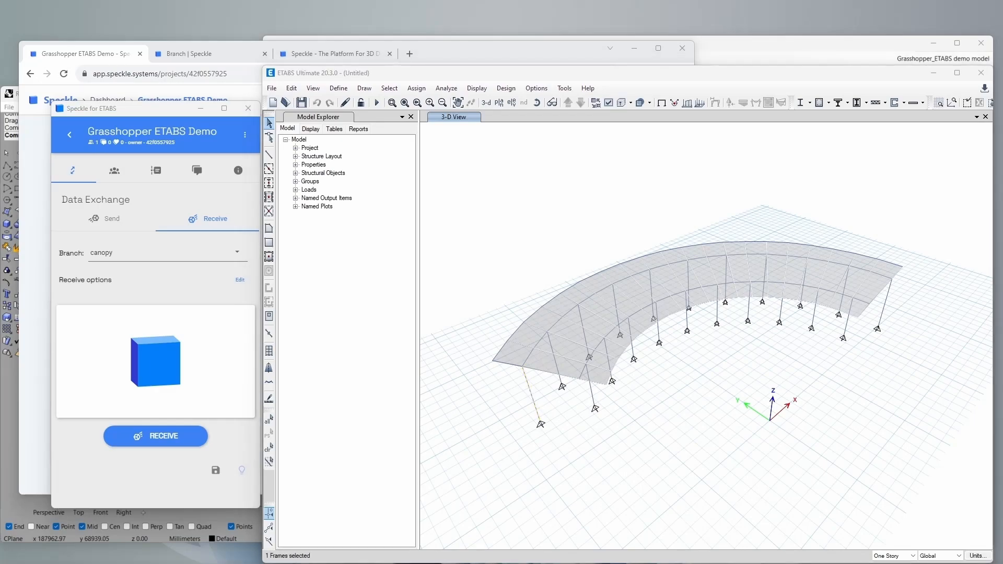
pyautogui.rightClick(531, 391)
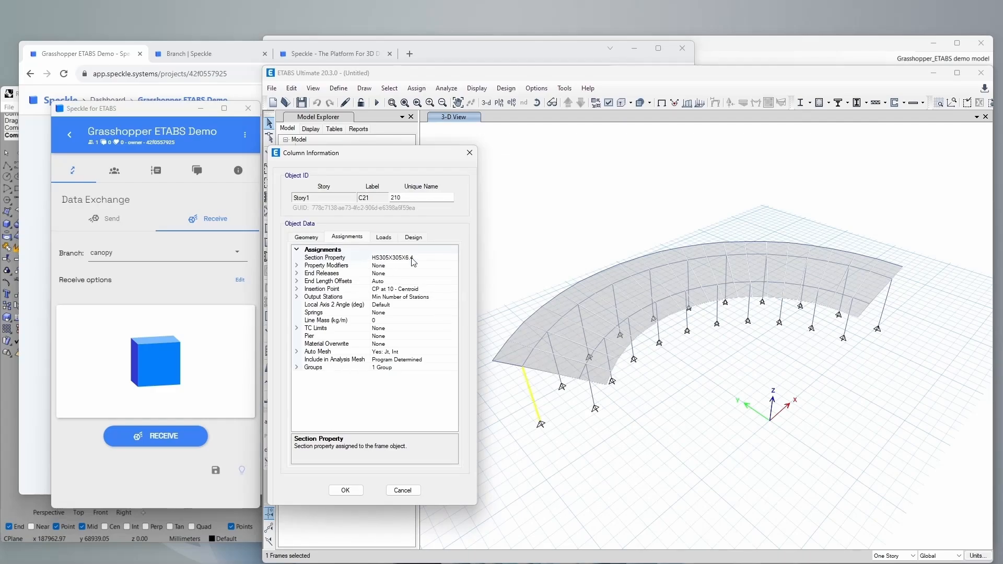
pyautogui.click(401, 491)
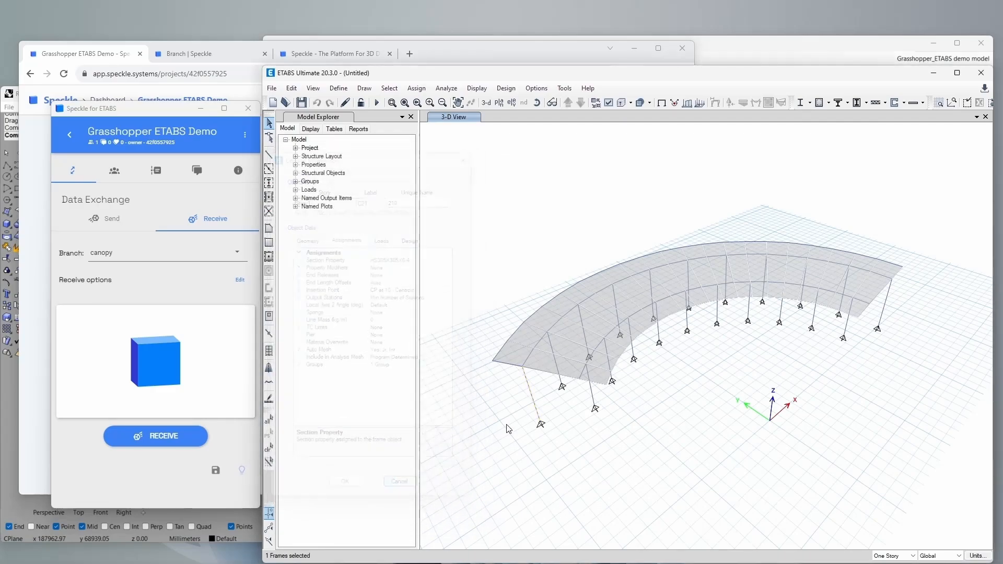
pyautogui.rightClick(544, 368)
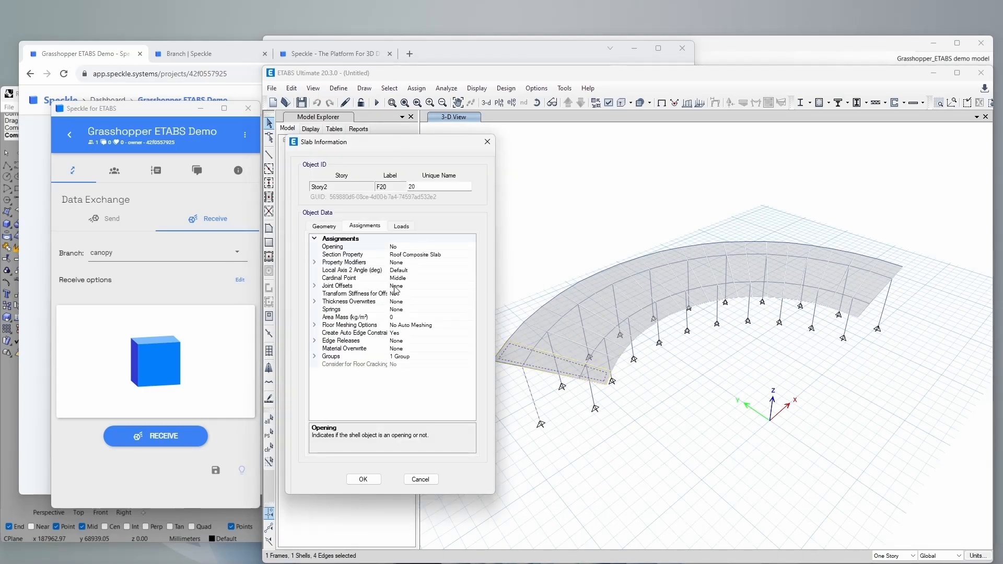
pyautogui.click(426, 482)
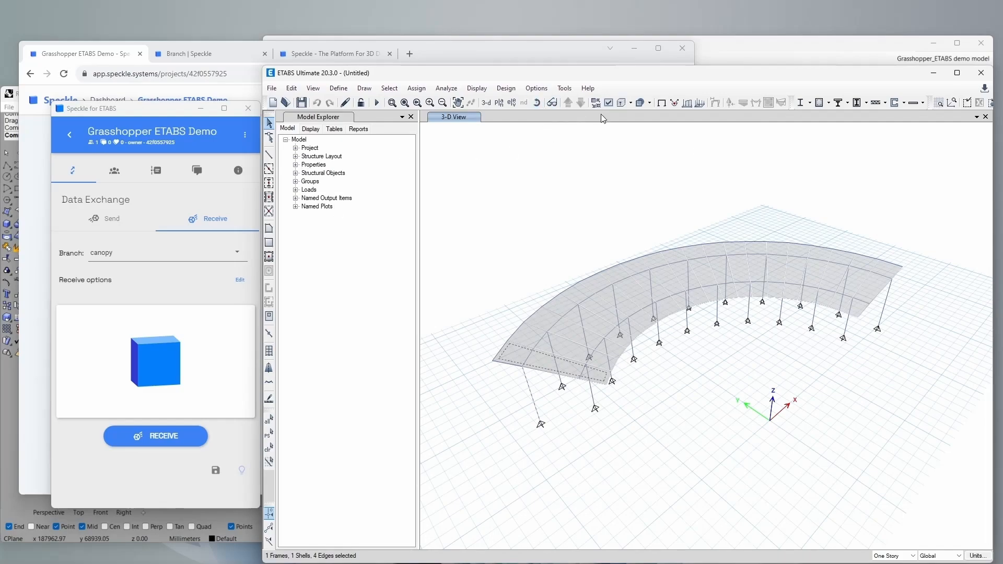
# Save the model over the existing Grasshopper_ETABS demo model file and run the analysis
pyautogui.hotkey('ctrl', 's')
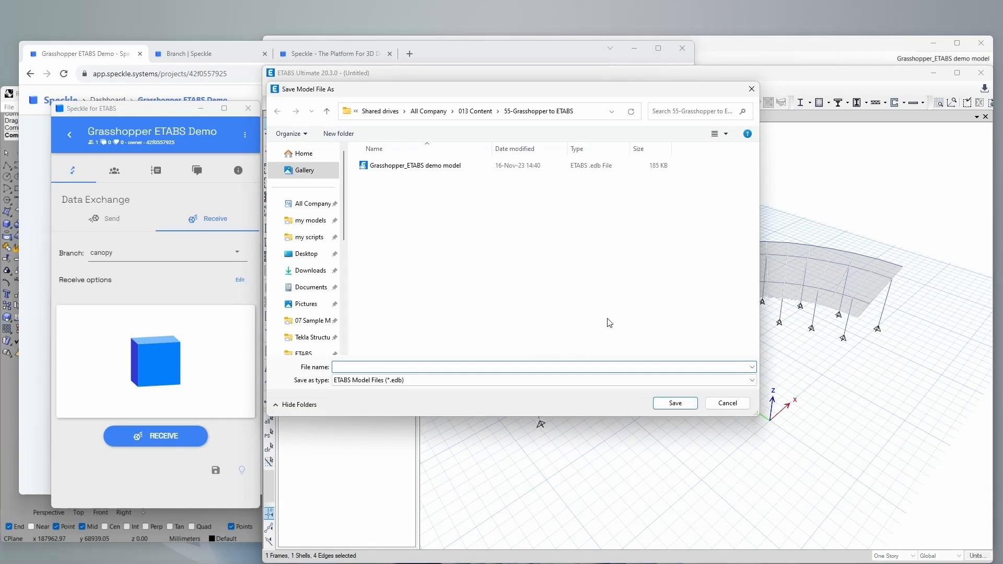
pyautogui.click(436, 166)
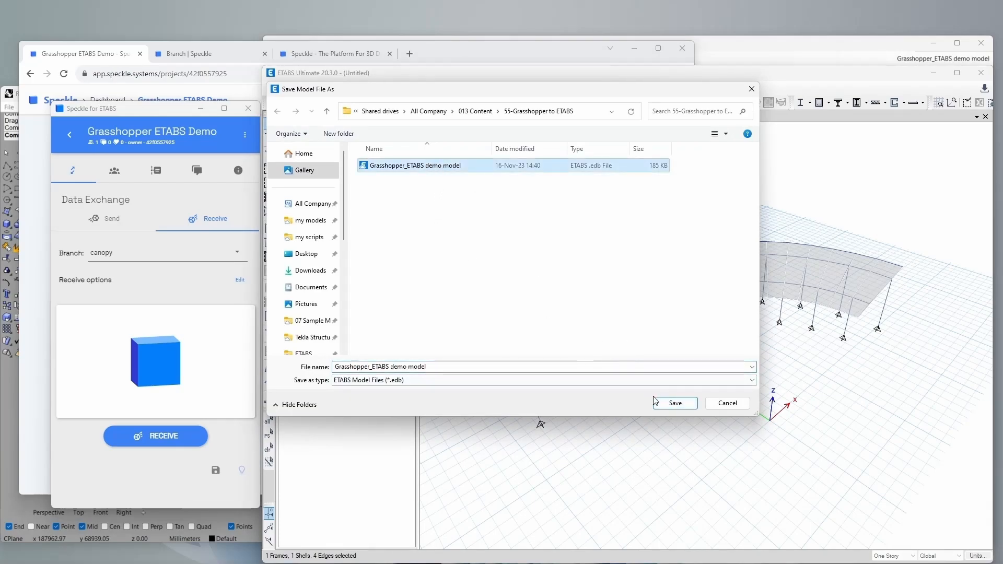
pyautogui.click(669, 403)
# Display the Resultant F11 shell force diagram for the Dead load case on the canopy roof
pyautogui.rightClick(668, 377)
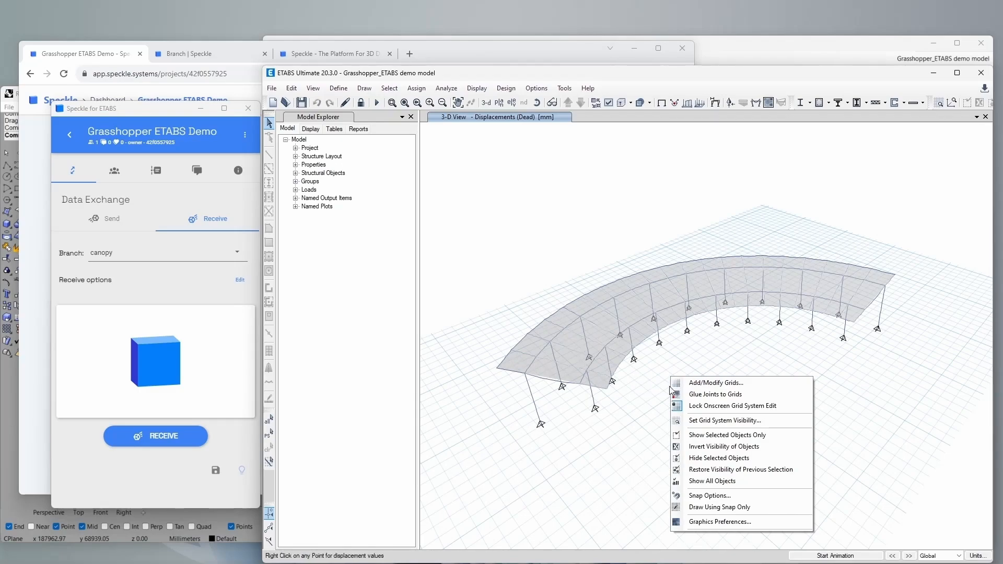
pyautogui.click(757, 102)
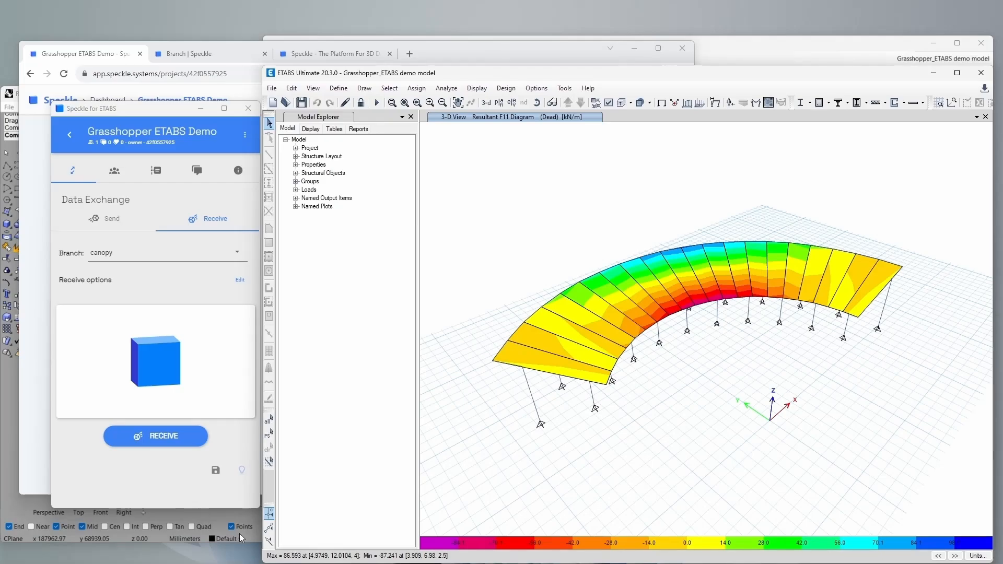
# Switch to Grasshopper and reduce the Count value that drives the canopy's divisions
pyautogui.click(9, 512)
pyautogui.doubleClick(771, 222)
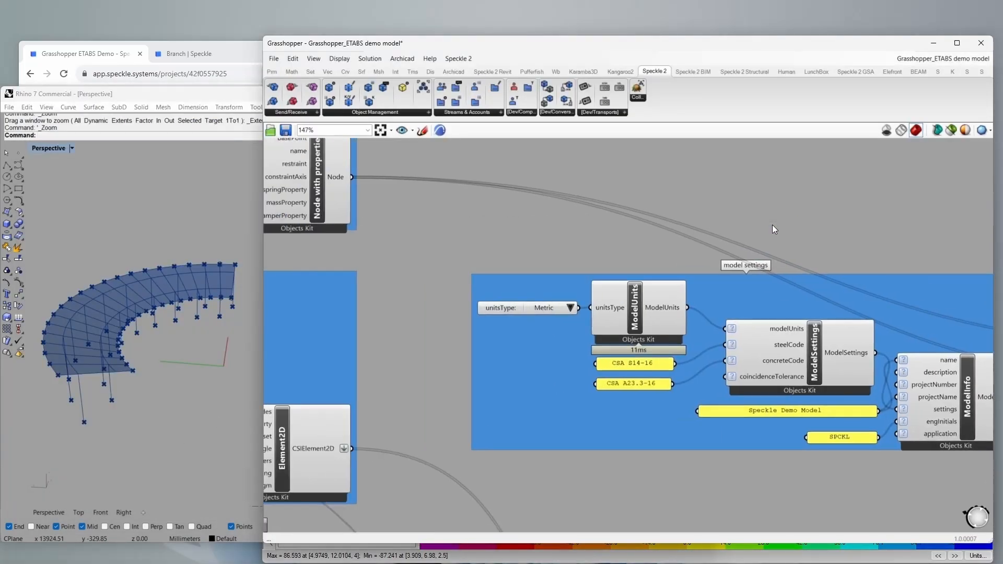
pyautogui.moveTo(772, 224); pyautogui.dragTo(368, 190, button='right')
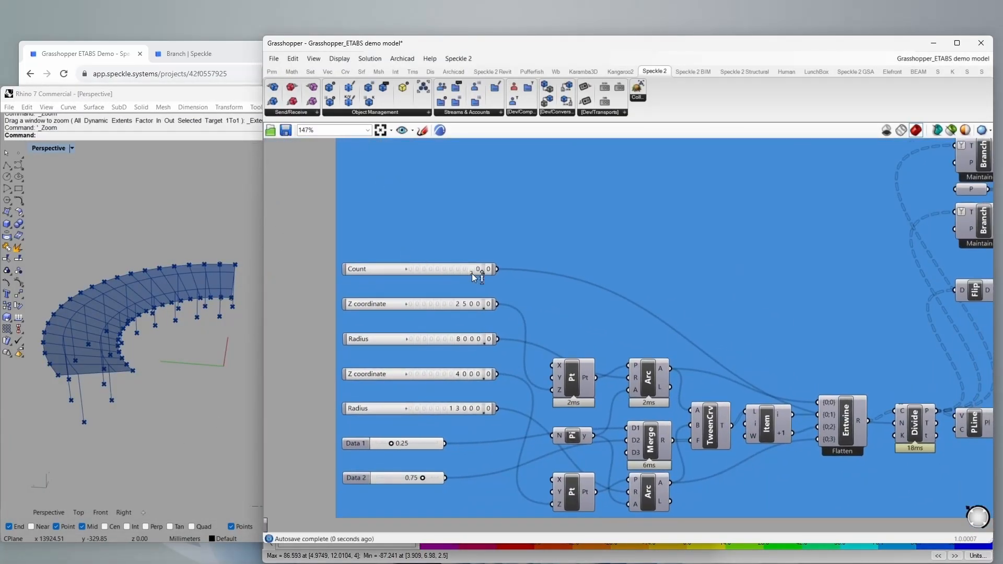
pyautogui.moveTo(478, 269); pyautogui.dragTo(481, 330)
pyautogui.doubleClick(440, 146)
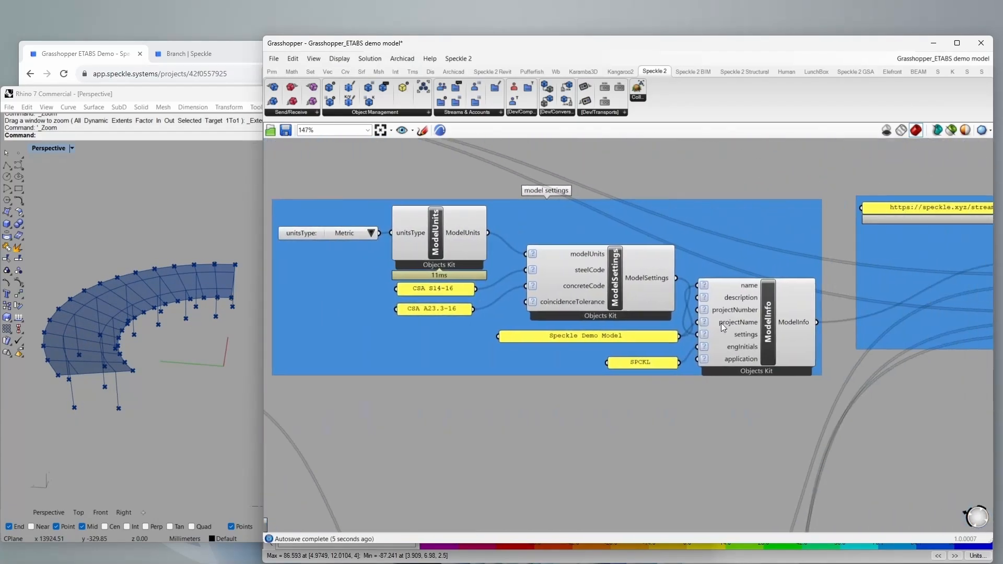
# Send the updated model to the Speckle canopy branch, then switch to the browser and open the canopy model's version list
pyautogui.click(596, 260)
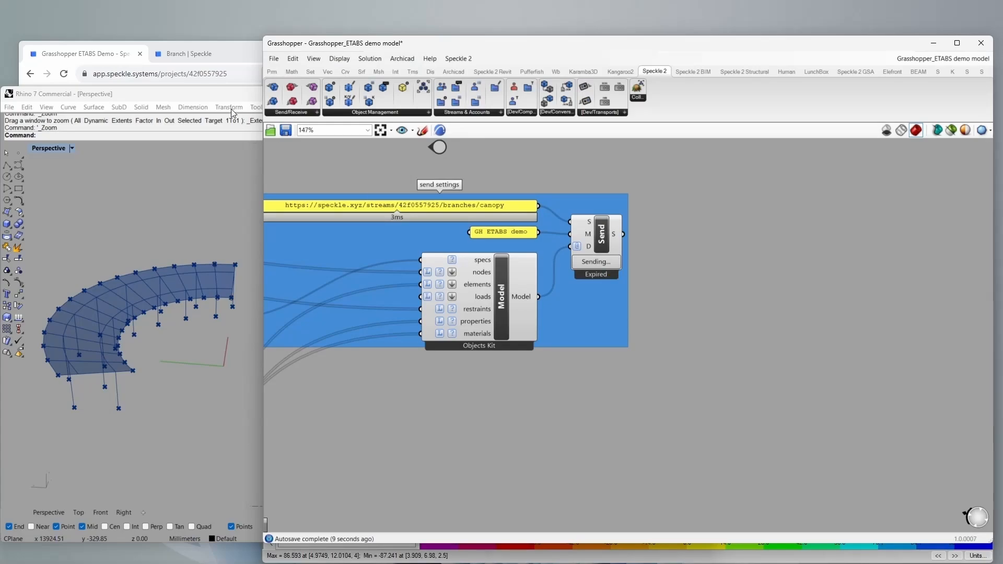
pyautogui.click(115, 59)
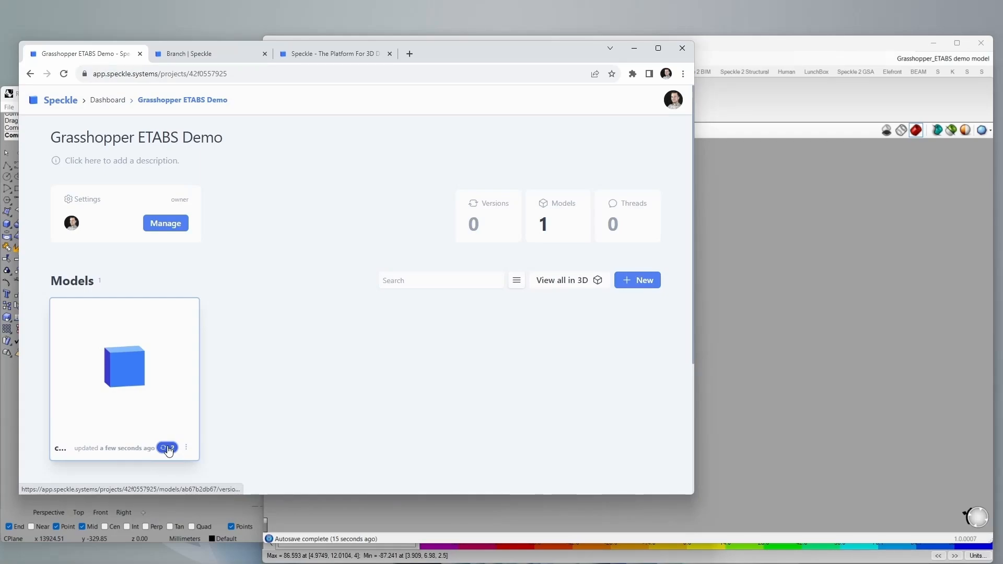
pyautogui.click(167, 448)
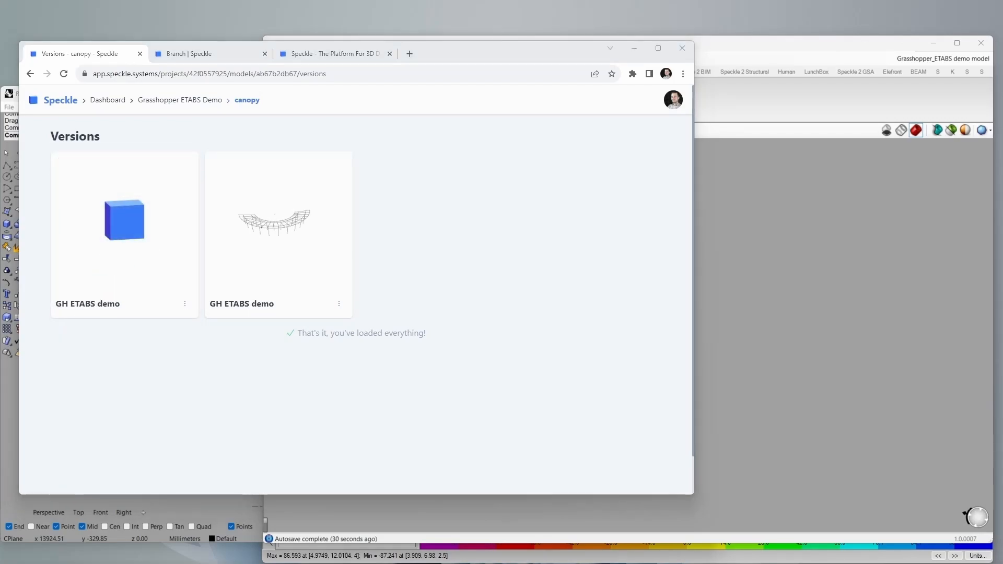
# Switch back to the analysed canopy model in ETABS
pyautogui.hotkey('alt', 'Tab')
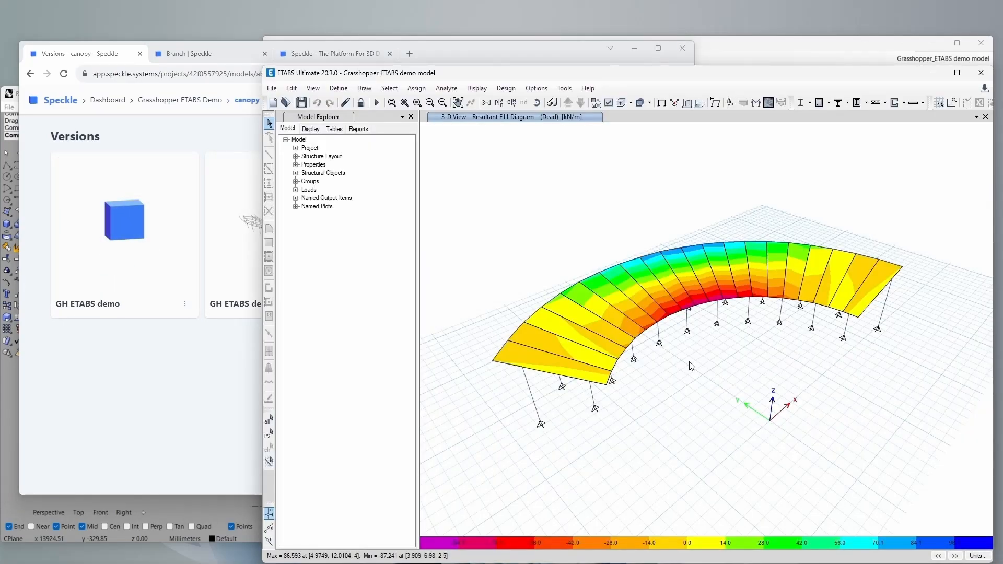